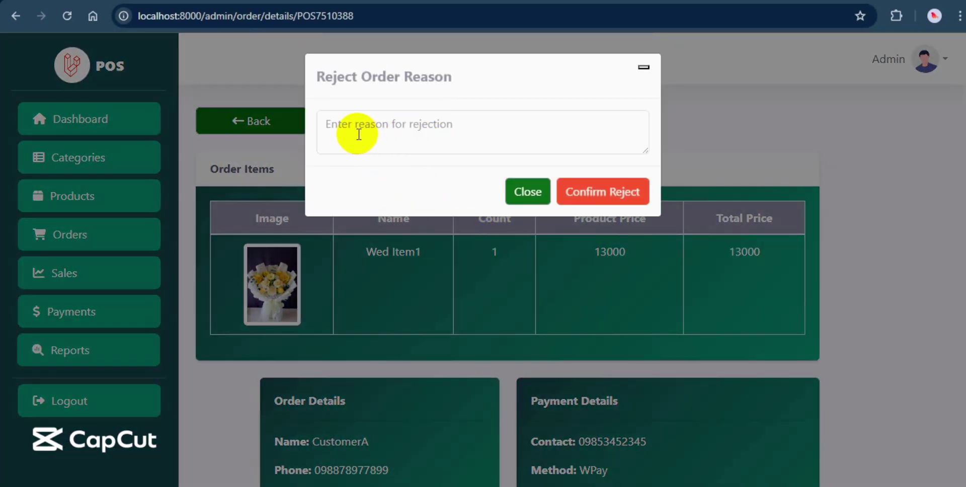
Enter 'testing' as the reason for rejecting the order.
left_click(448, 126)
type("testi")
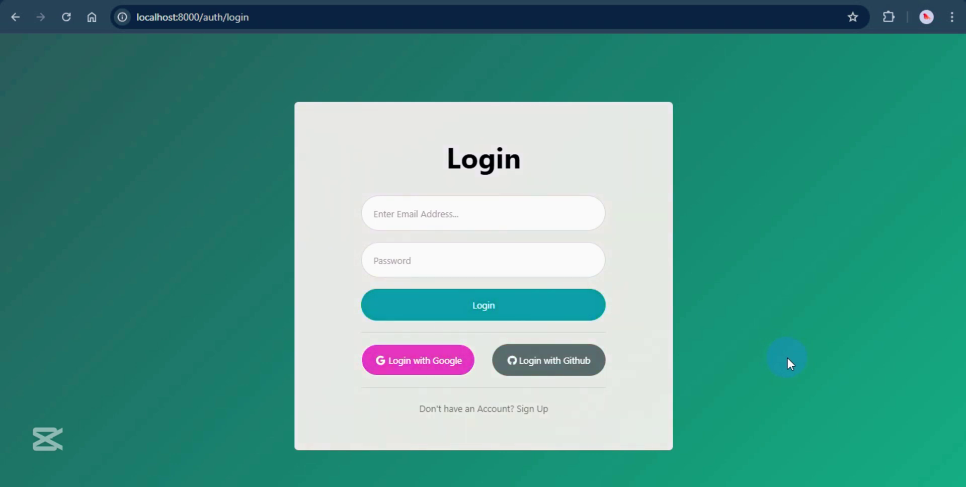
Sign in to the admin dashboard with the saved admin email and its password.
left_click(483, 214)
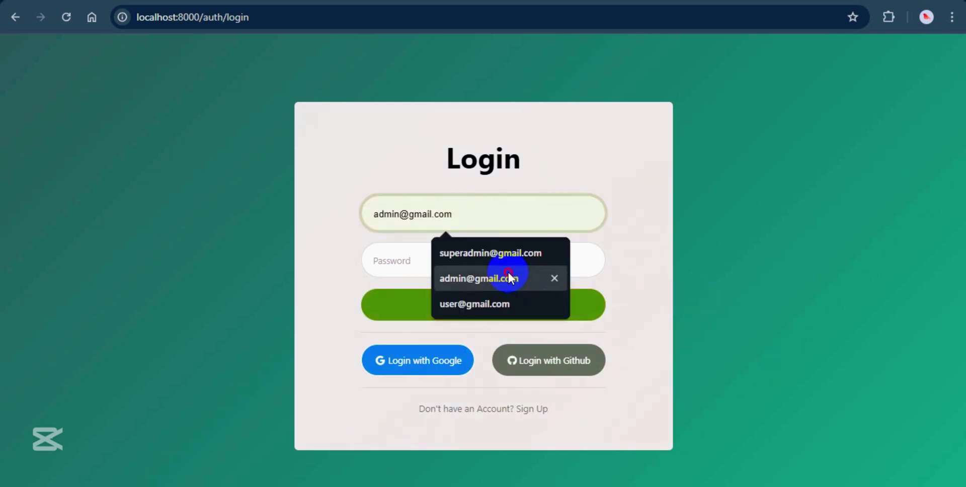
left_click(508, 276)
left_click(420, 251)
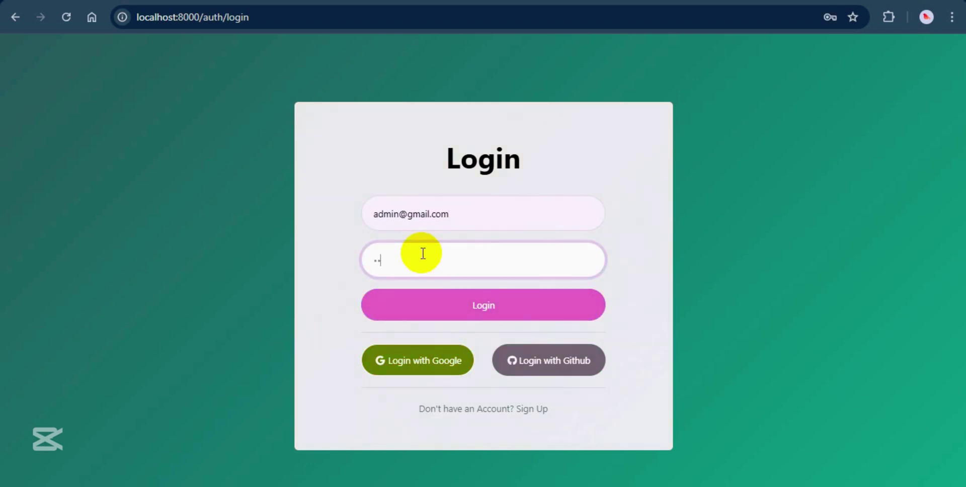
left_click(430, 314)
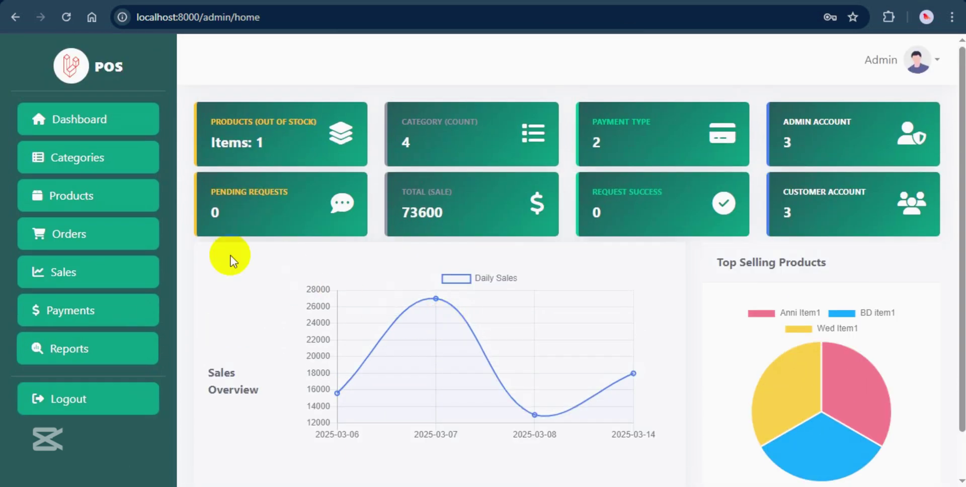
Add a new category named 'Table Flowers'.
left_click(92, 161)
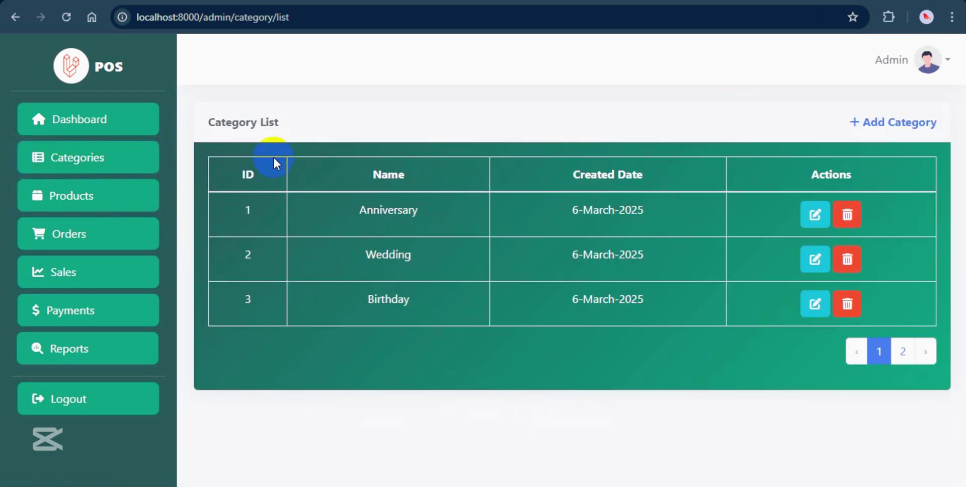
left_click(903, 351)
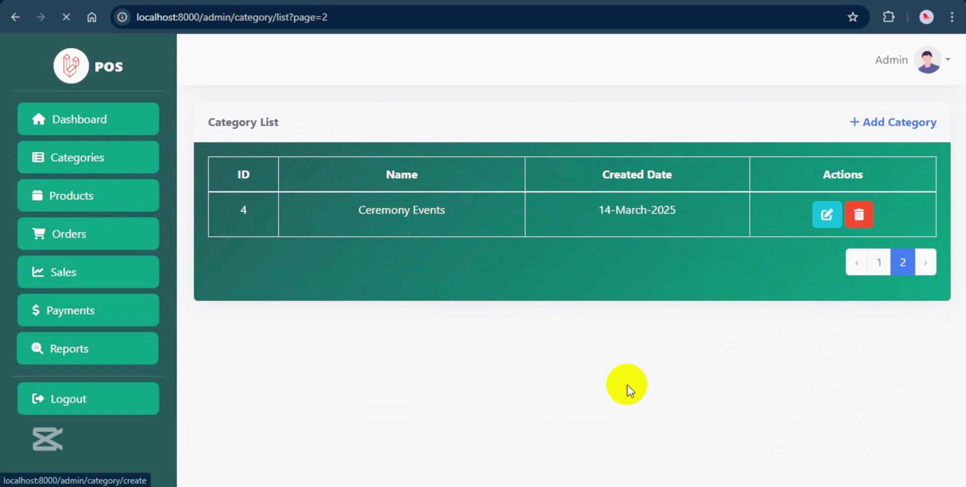
left_click(434, 195)
type("Table Flowers")
left_click(483, 239)
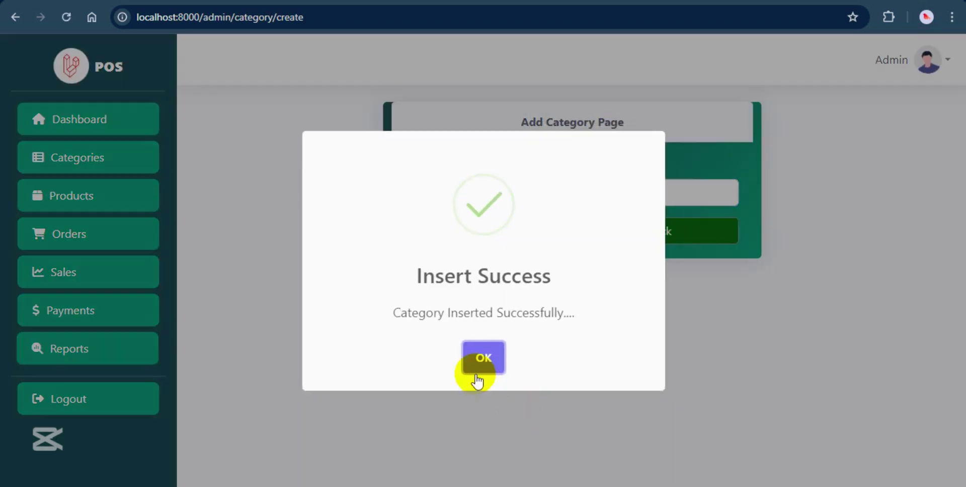
left_click(482, 358)
Open the Table Flowers category (ID 5) on page 2 for editing.
left_click(662, 243)
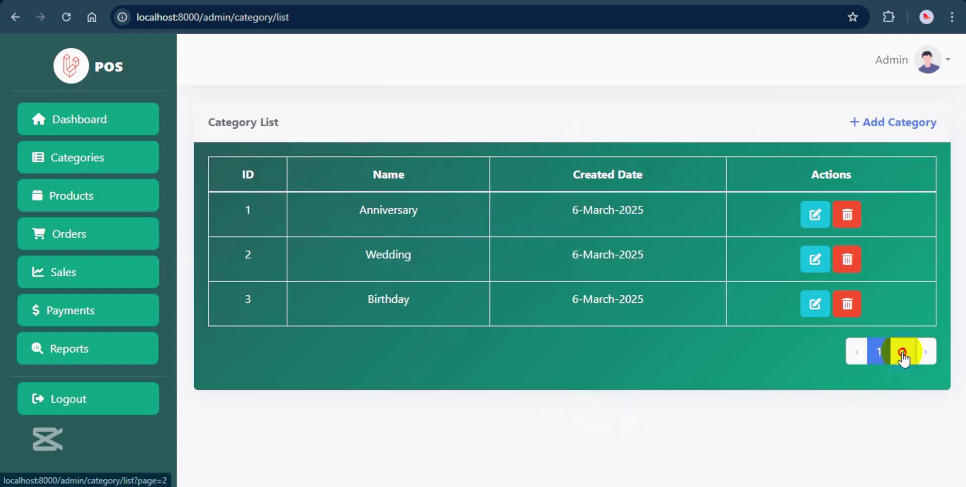
left_click(902, 350)
left_click(345, 256)
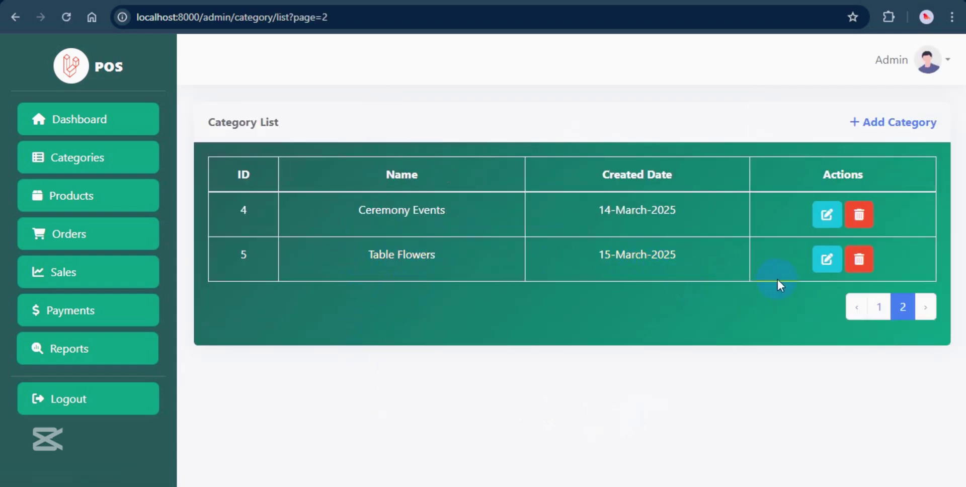
left_click(827, 259)
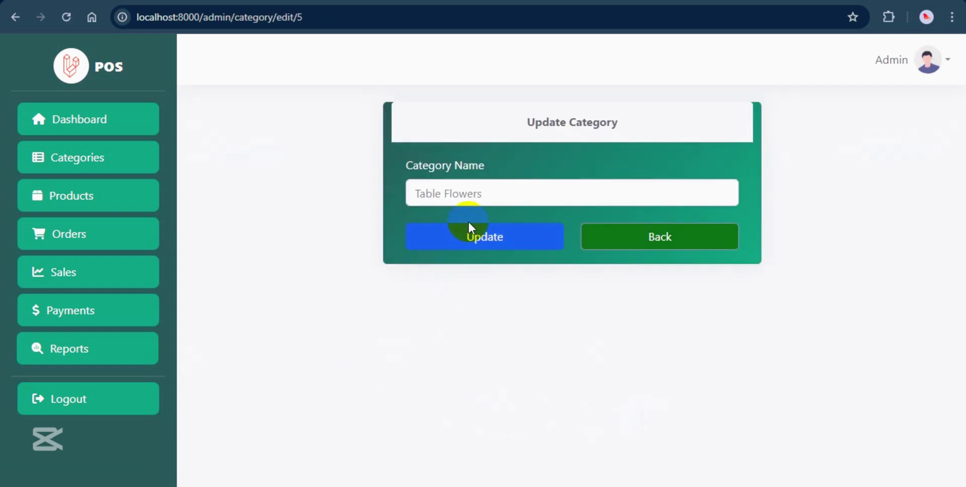
Start a new product in the Table Flowers category with the pink roses photo attached.
left_click(664, 240)
left_click(68, 196)
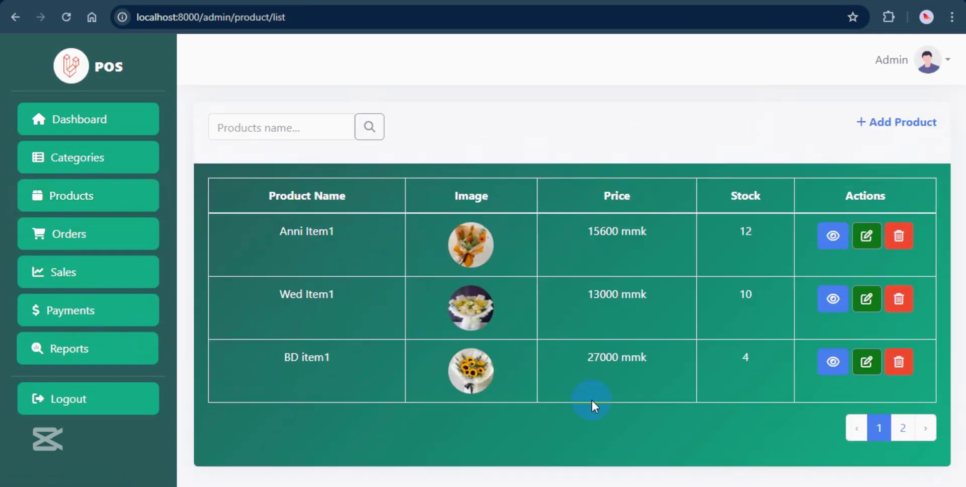
left_click(903, 427)
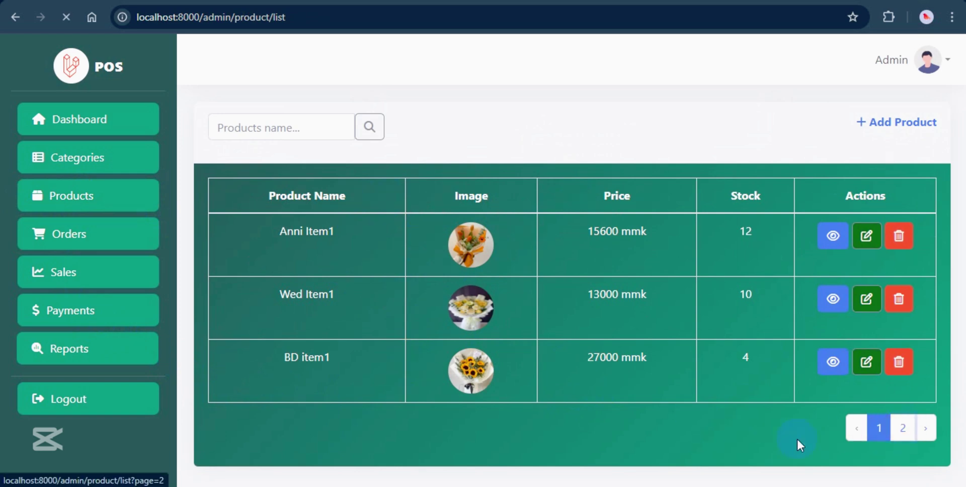
left_click(518, 401)
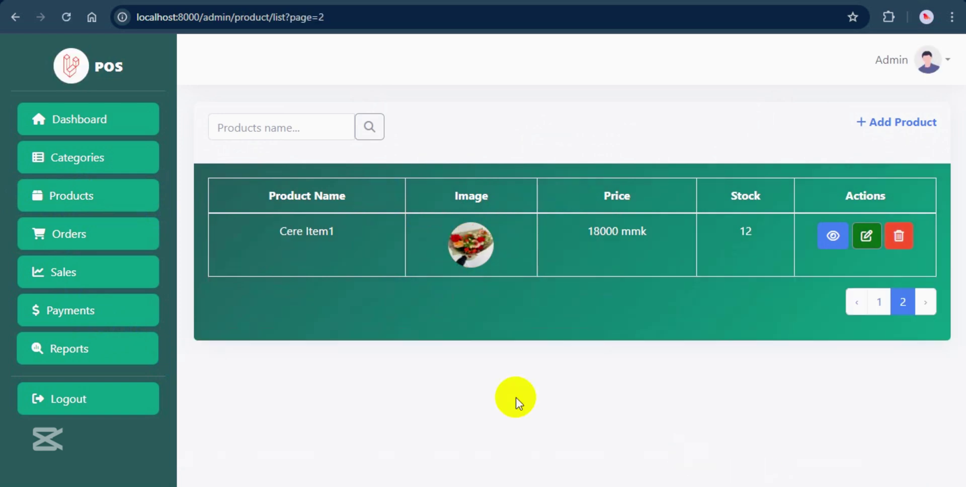
left_click(881, 136)
left_click(334, 192)
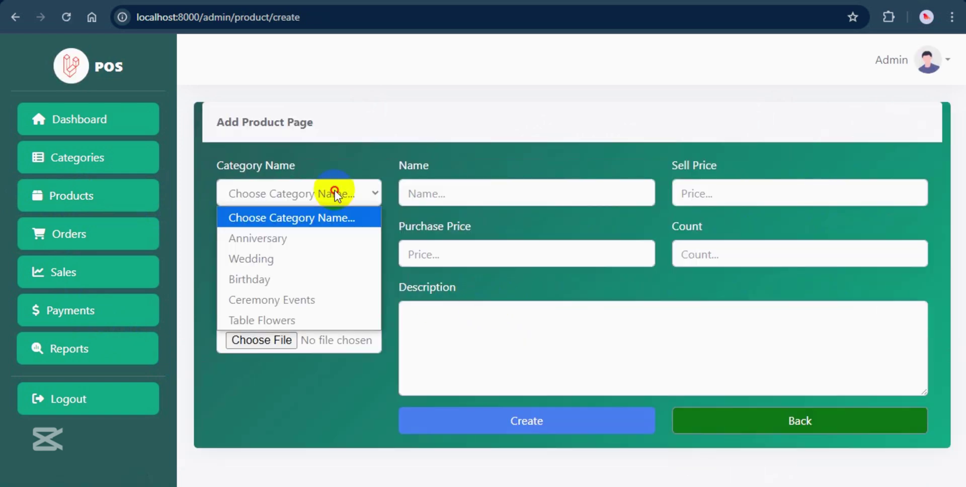
left_click(290, 322)
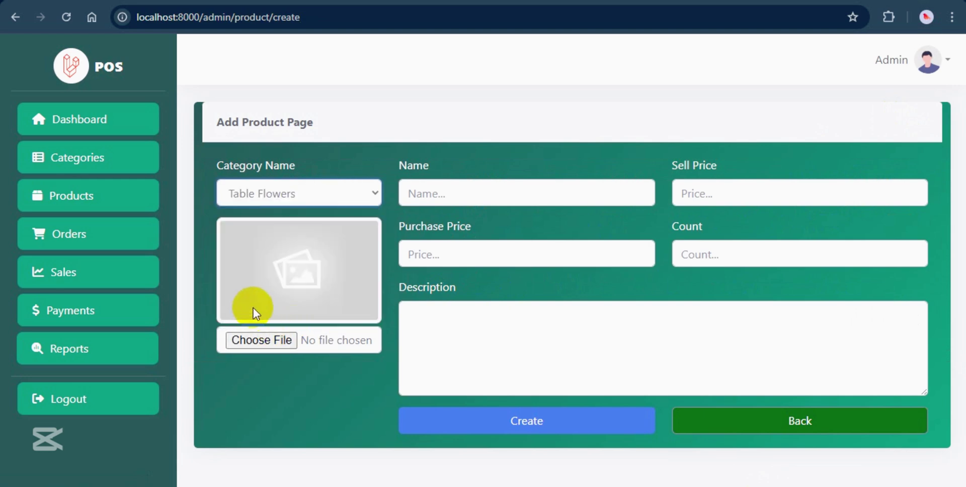
left_click(262, 340)
left_click(333, 83)
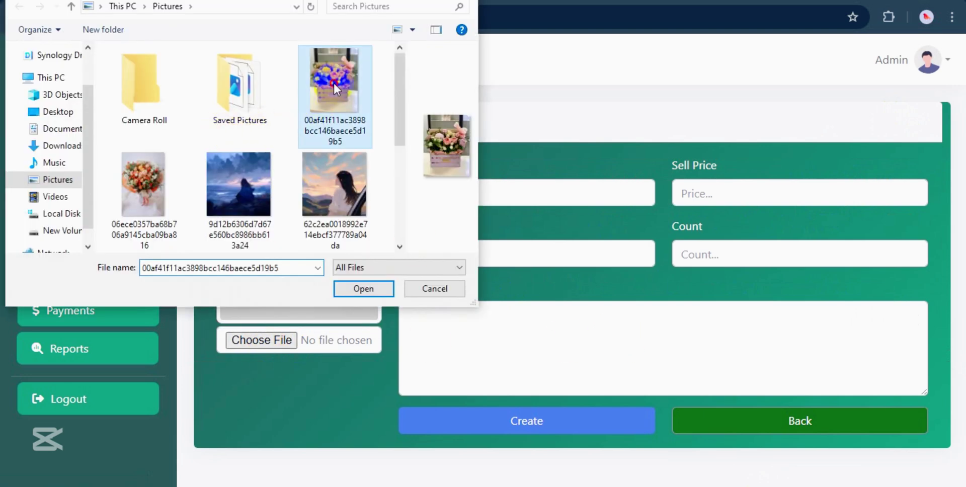
left_click(365, 290)
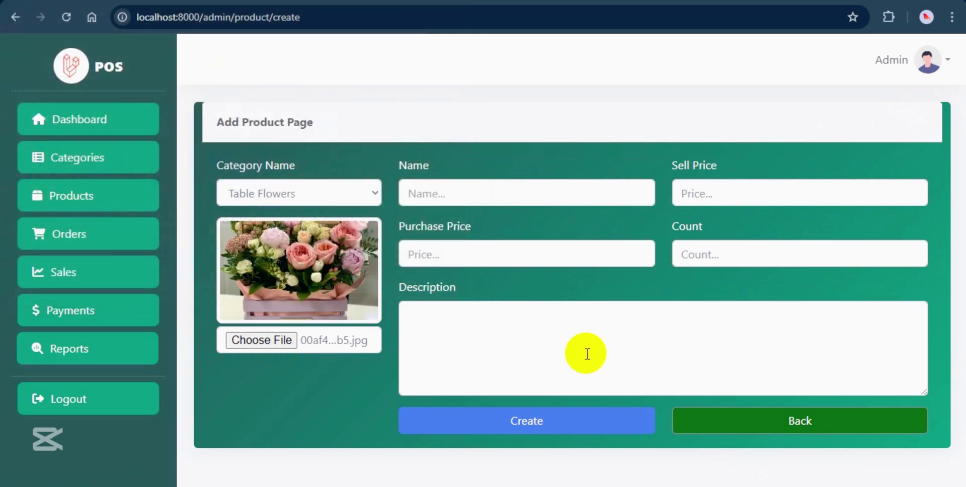
Fill in 'Table flowers', prices 20000/22000, count 10, description 'This is table flowers item', and submit.
left_click(518, 195)
type("Table ")
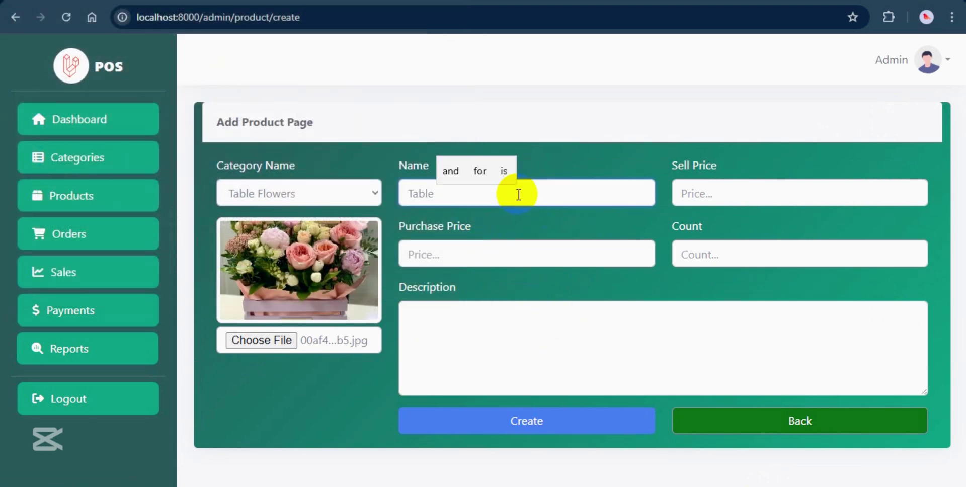
type("flowers")
left_click(468, 259)
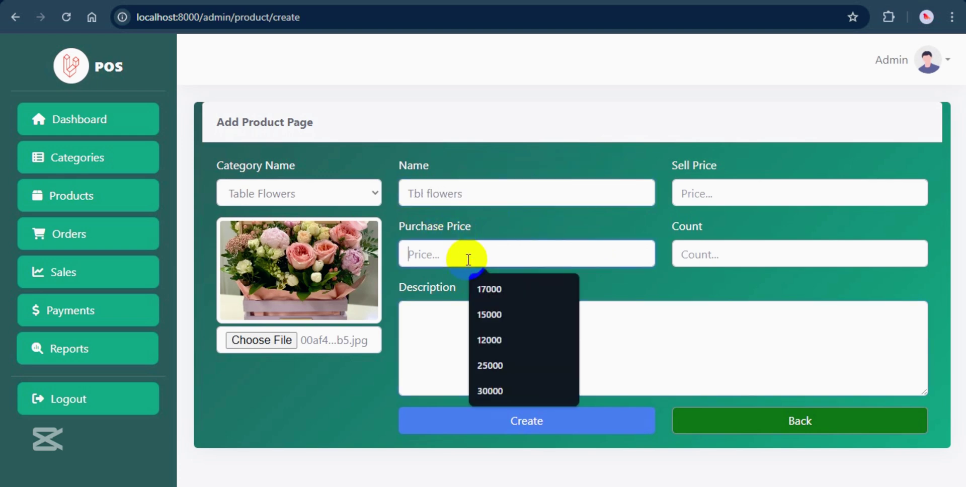
type("20000")
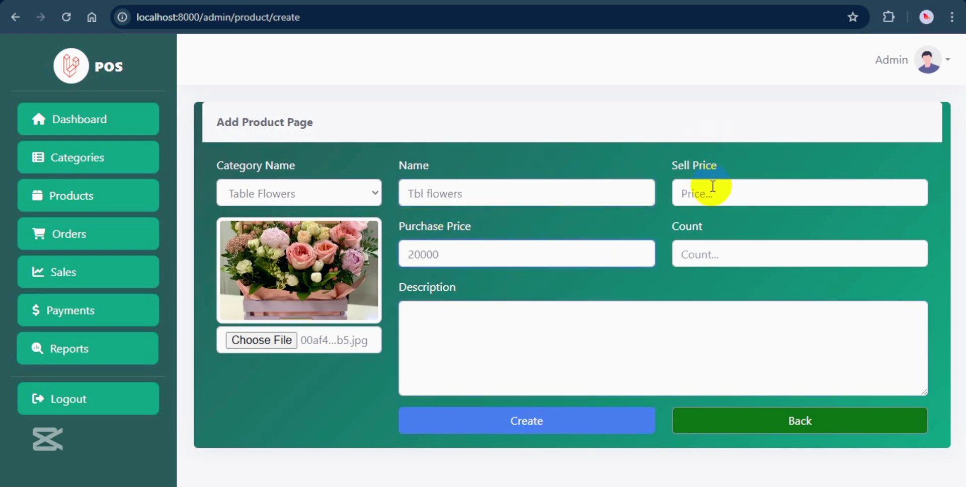
left_click(712, 188)
type("22000")
left_click(716, 257)
left_click(734, 317)
left_click(462, 346)
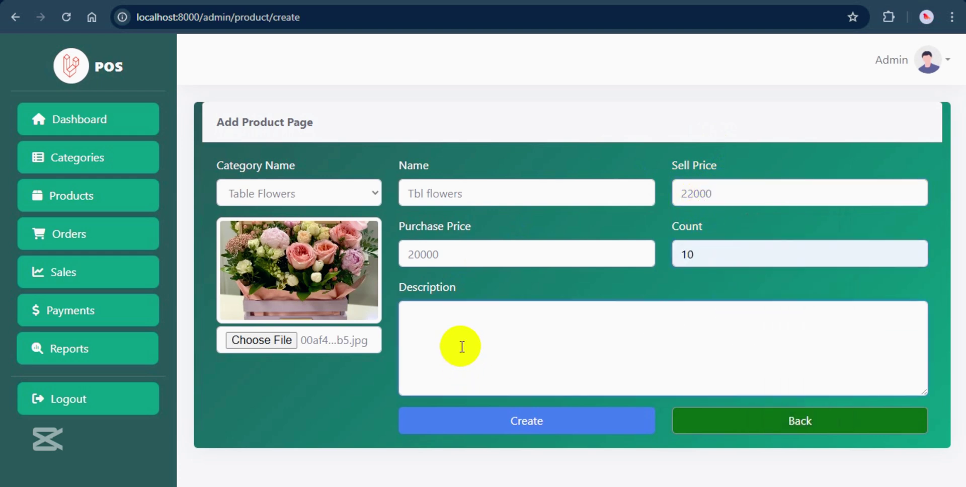
type("This is table flowers item")
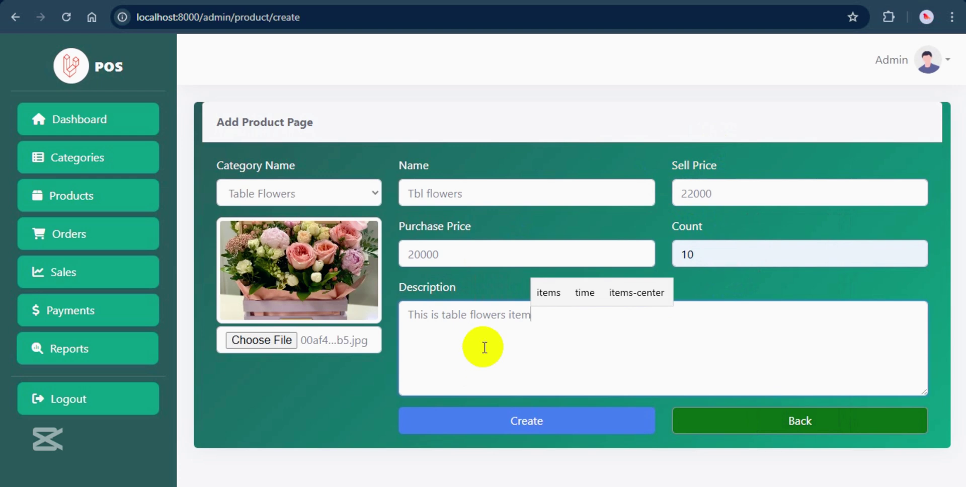
left_click(535, 420)
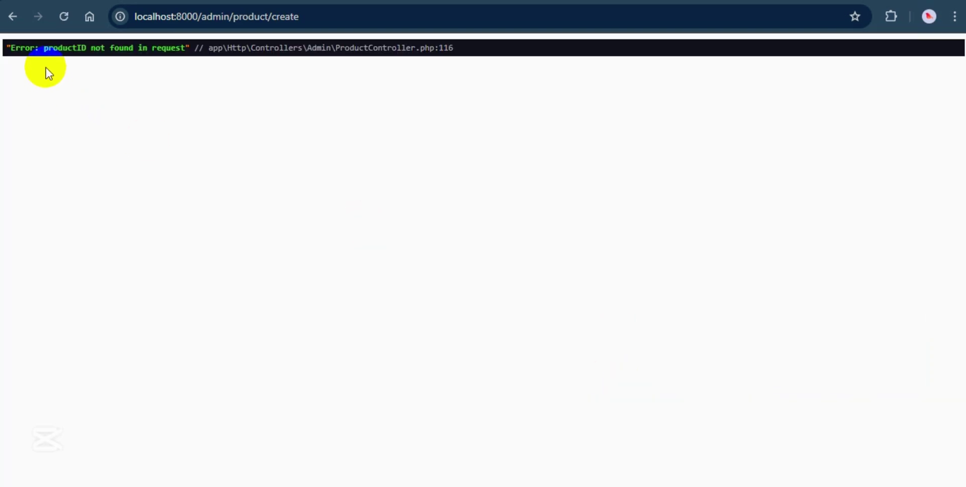
Comment out the productID check on lines 115–117 of ProductController.php.
left_click_drag(49, 71, 134, 48)
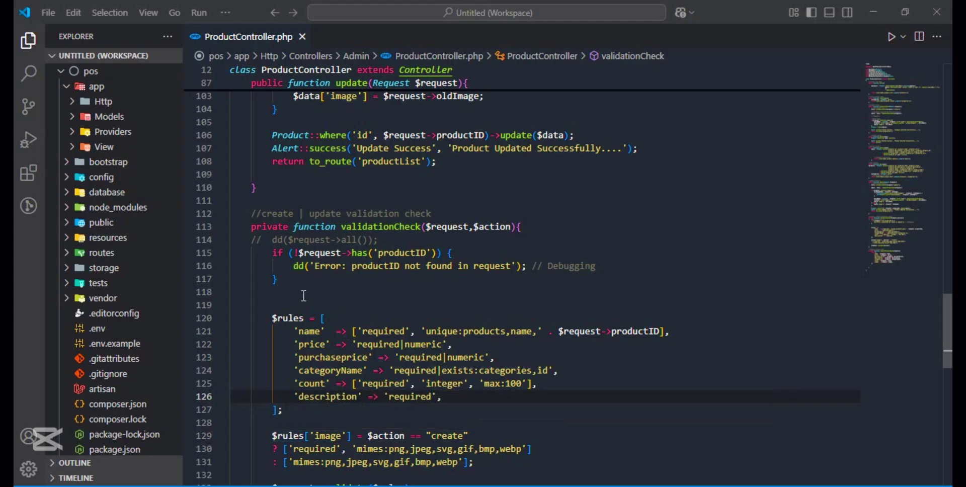
left_click_drag(278, 279, 272, 253)
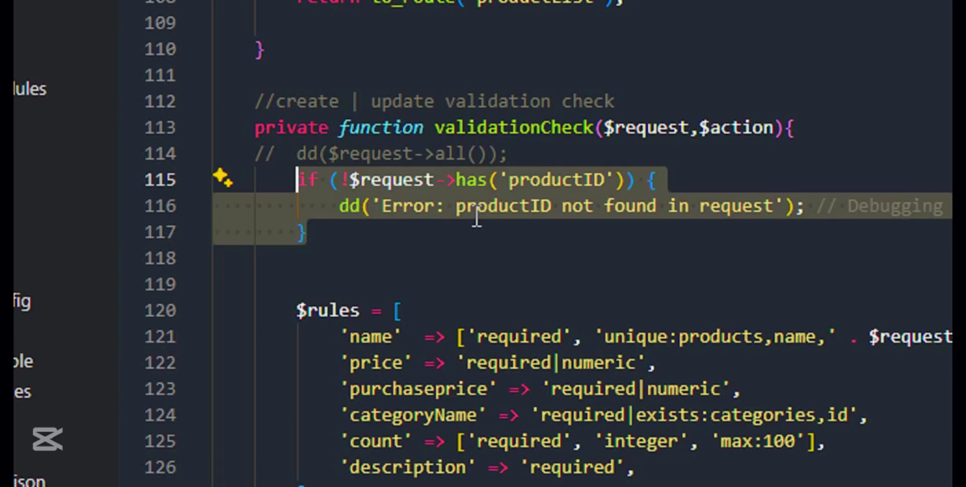
key("ctrl+slash")
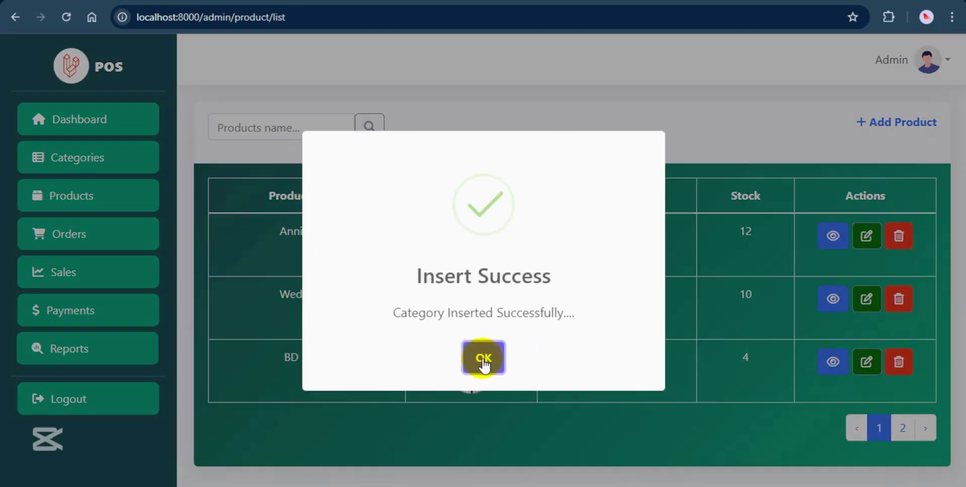
Check the saved Tbl flowers product's details on page 2, then open its update form.
left_click(486, 361)
left_click(903, 428)
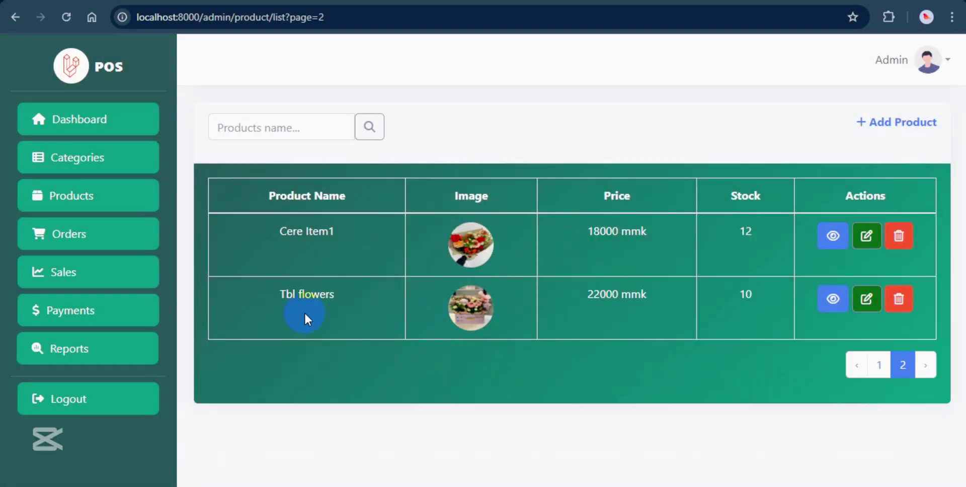
left_click(830, 301)
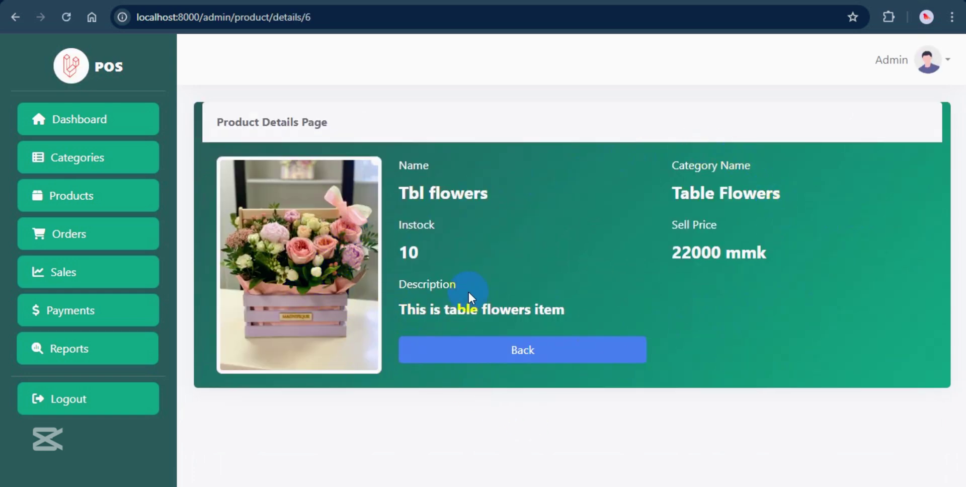
left_click(570, 359)
left_click(903, 428)
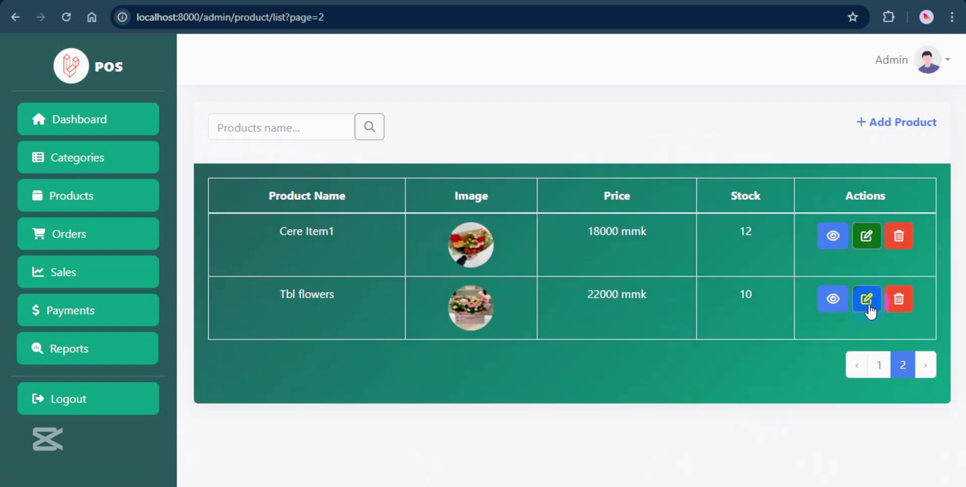
left_click(866, 301)
scroll(606, 326, "down", 1)
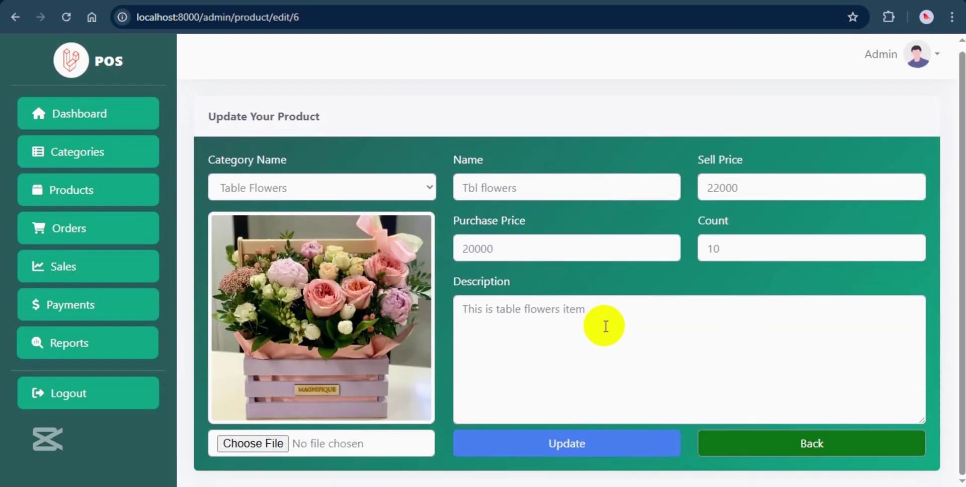
Review the Orders board, the Sales list and the Payments list.
left_click(745, 443)
left_click(82, 237)
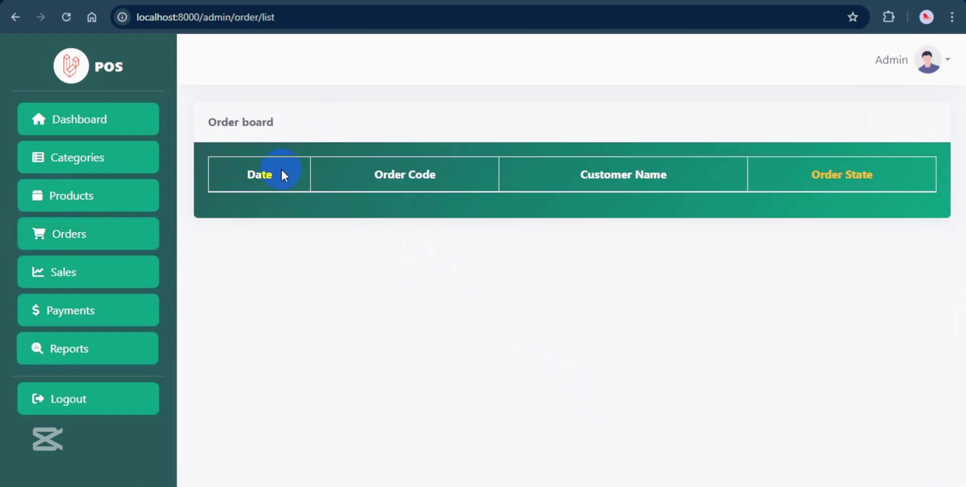
left_click(101, 292)
left_click(415, 171)
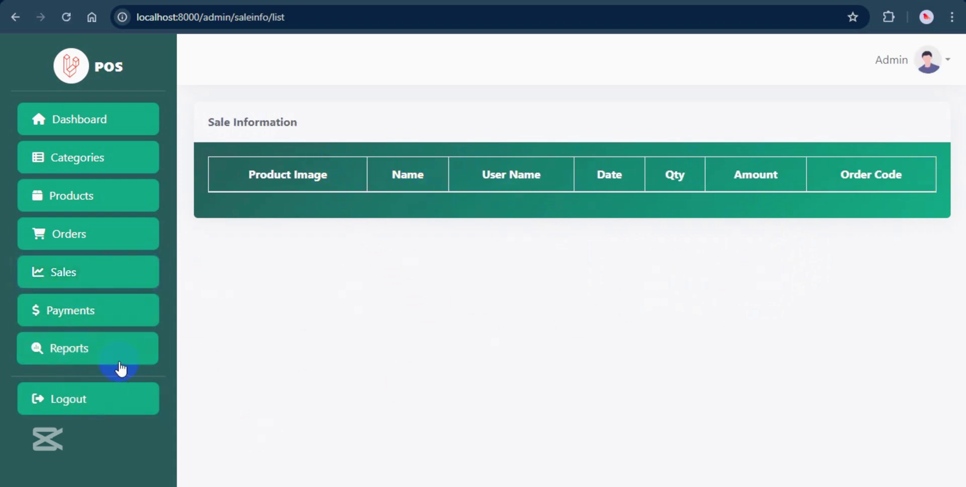
left_click(79, 318)
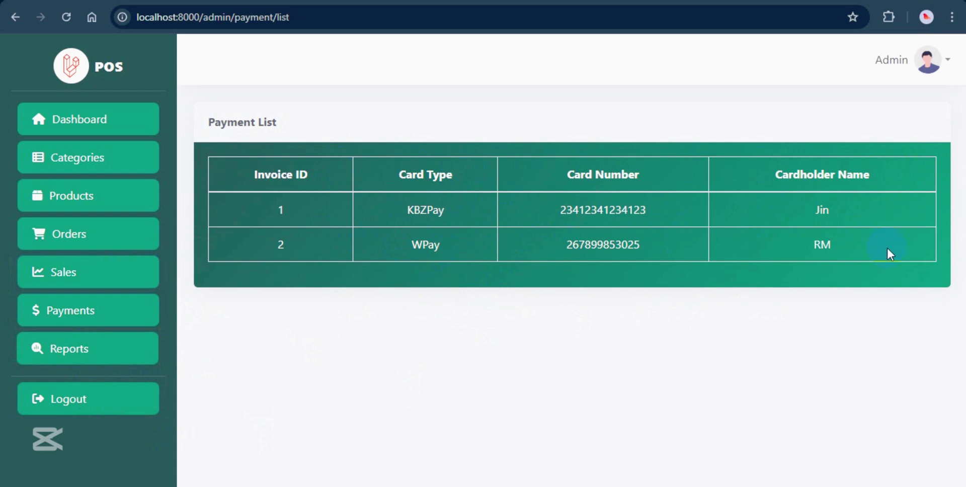
View the Sales Report, Products Info and Profit & Loss reports, then sign out as admin.
left_click(65, 357)
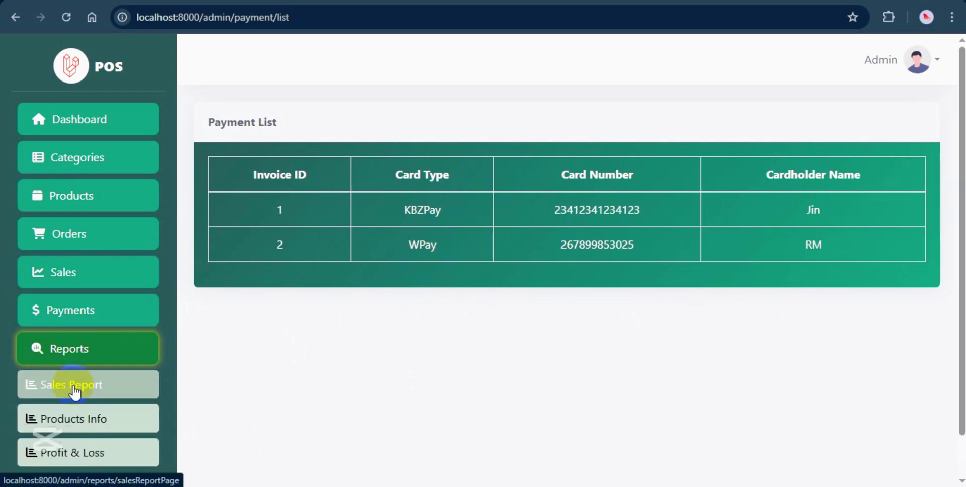
scroll(77, 402, "down", 1)
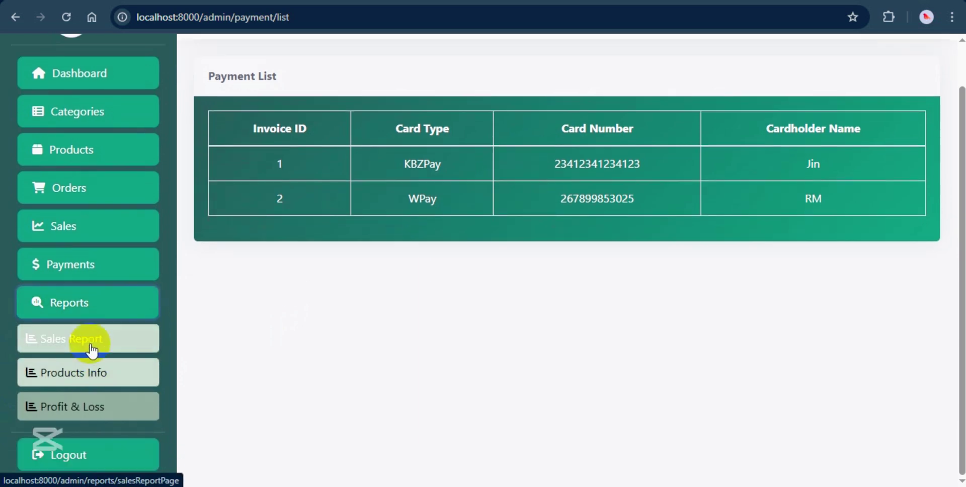
left_click(89, 341)
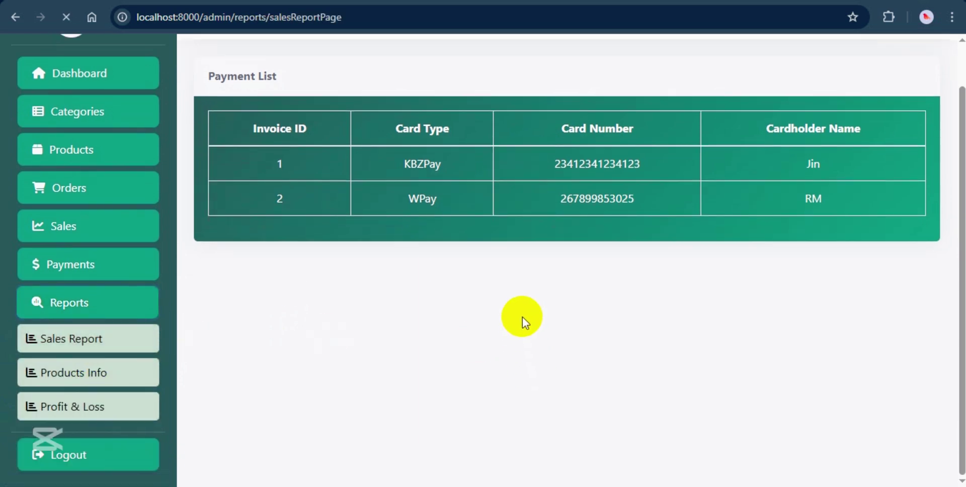
left_click(471, 134)
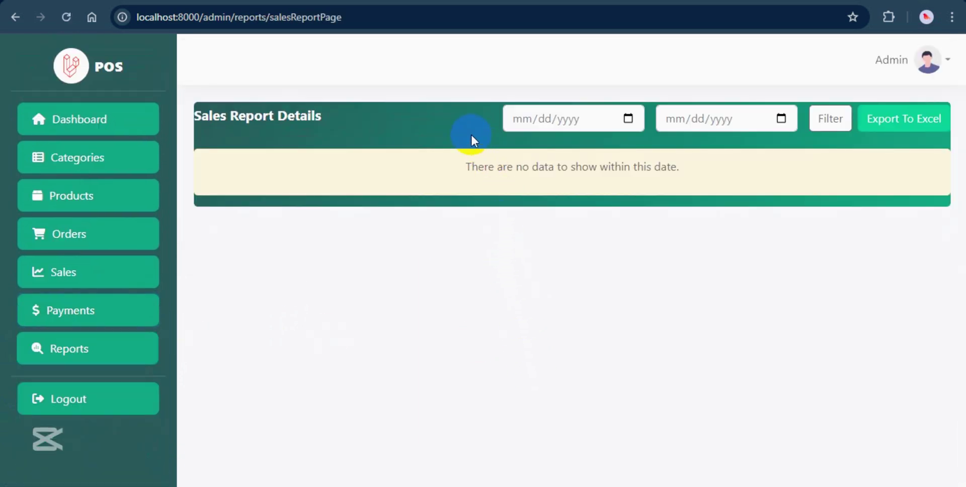
left_click(78, 361)
left_click(94, 419)
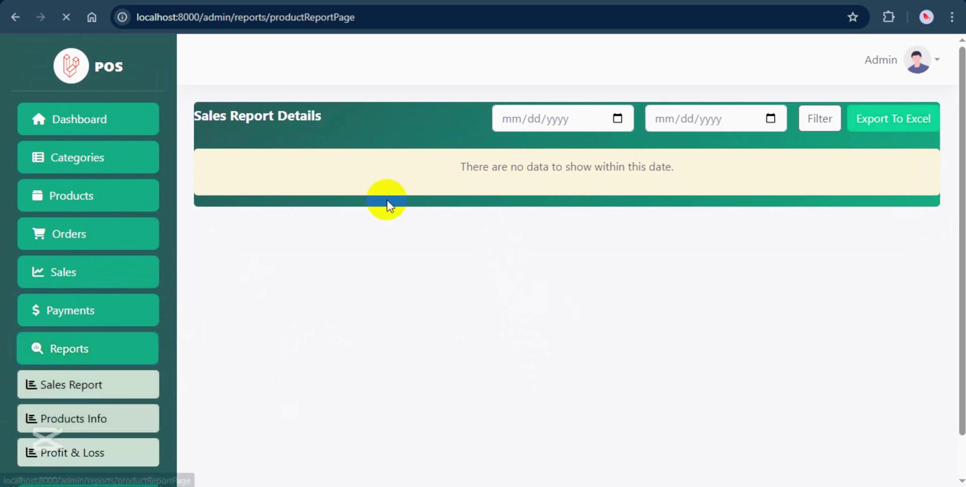
left_click(80, 360)
left_click(56, 452)
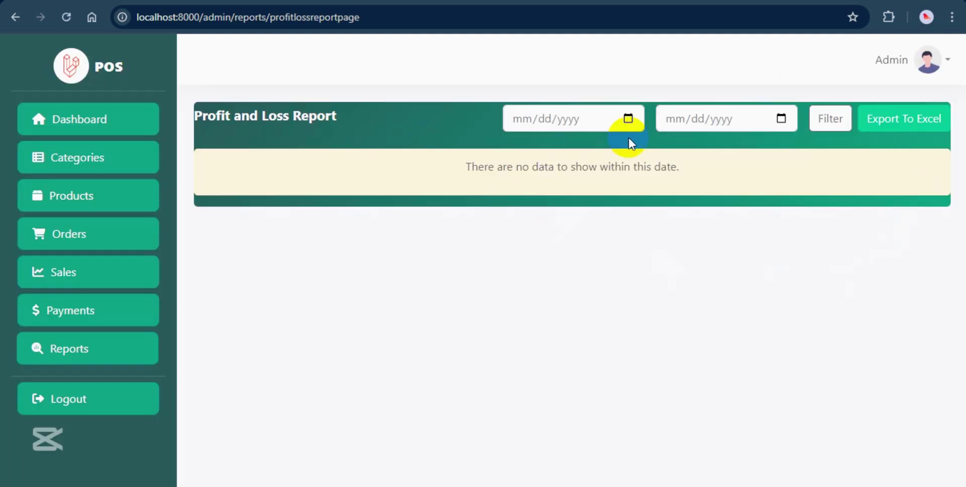
left_click(892, 60)
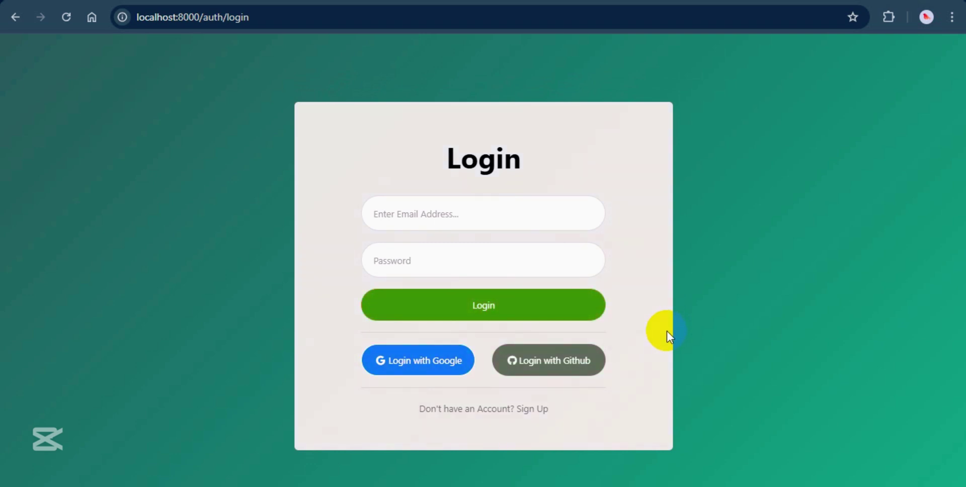
left_click(393, 365)
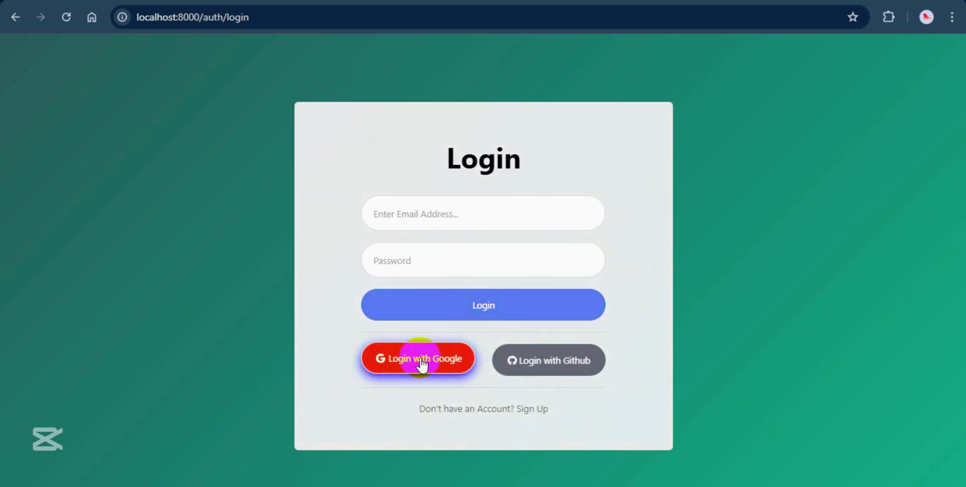
left_click(416, 368)
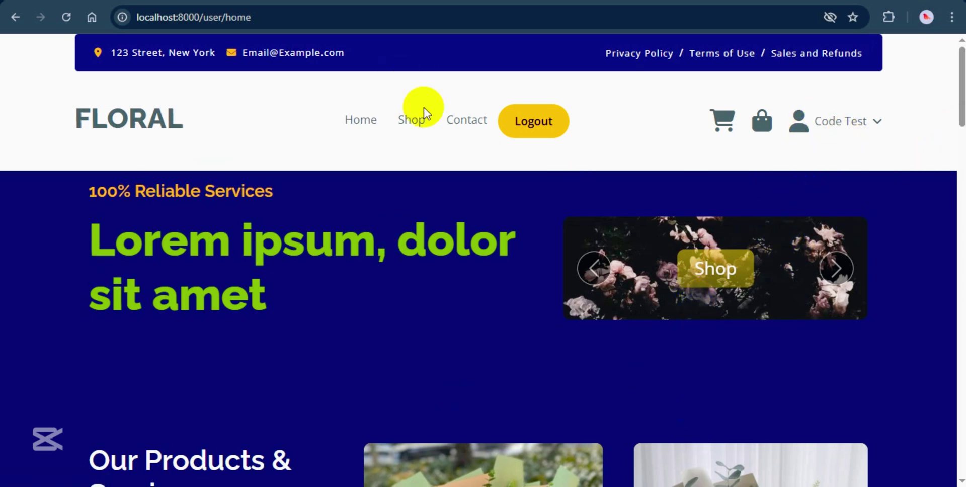
left_click(526, 129)
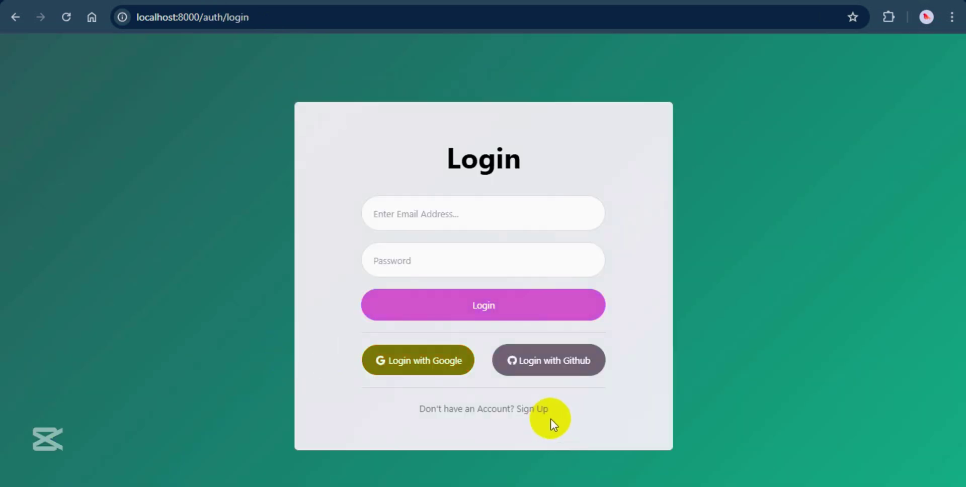
Register a customer account with user name, email, phone, address and a matching password pair.
left_click(551, 419)
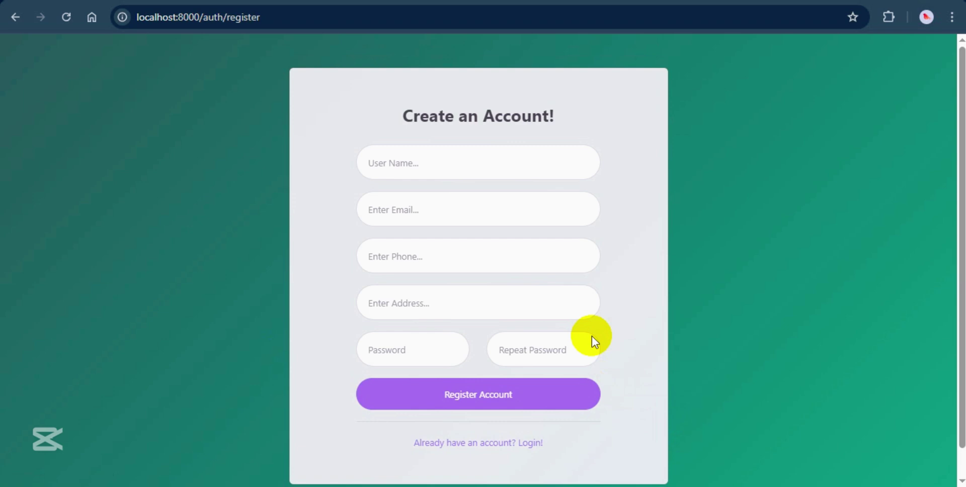
left_click(419, 162)
type("Customer")
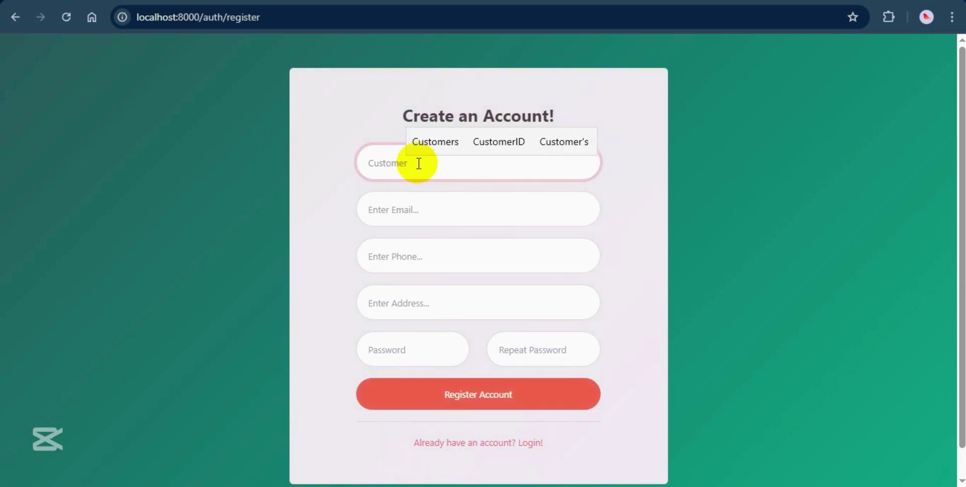
type("A")
key("Tab")
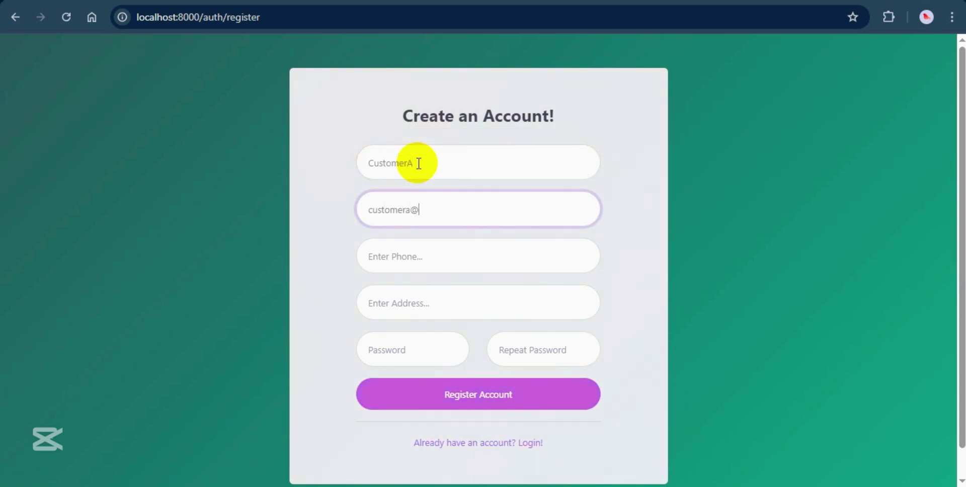
key("Tab")
key("Tab")
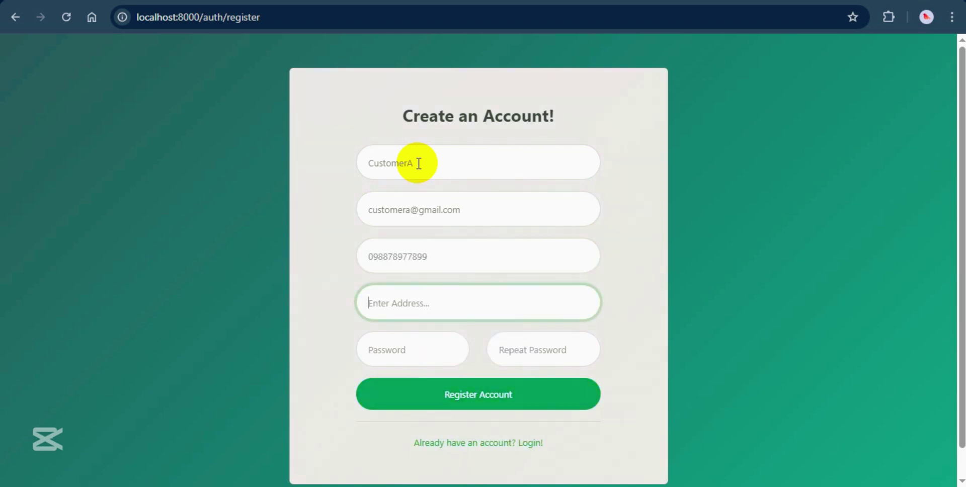
type("YGN")
key("Tab")
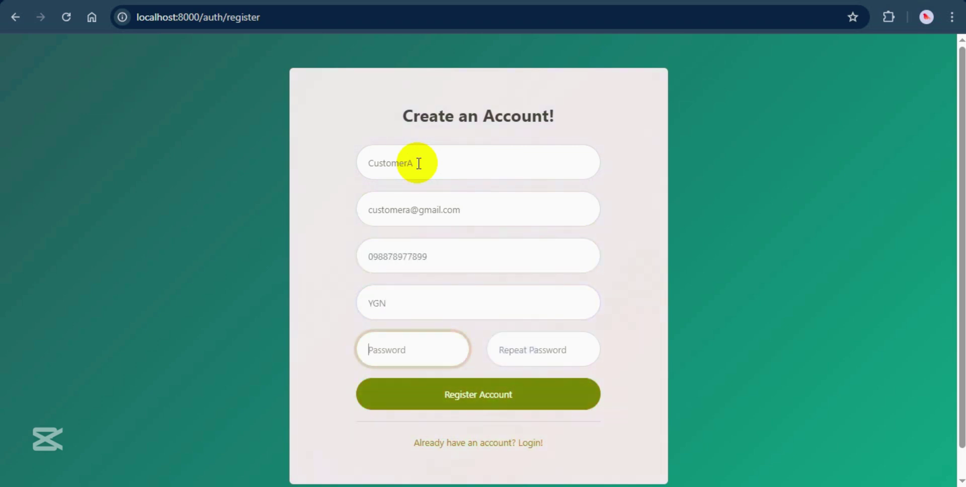
type("123456789")
key("Tab")
type("123456789")
left_click(470, 401)
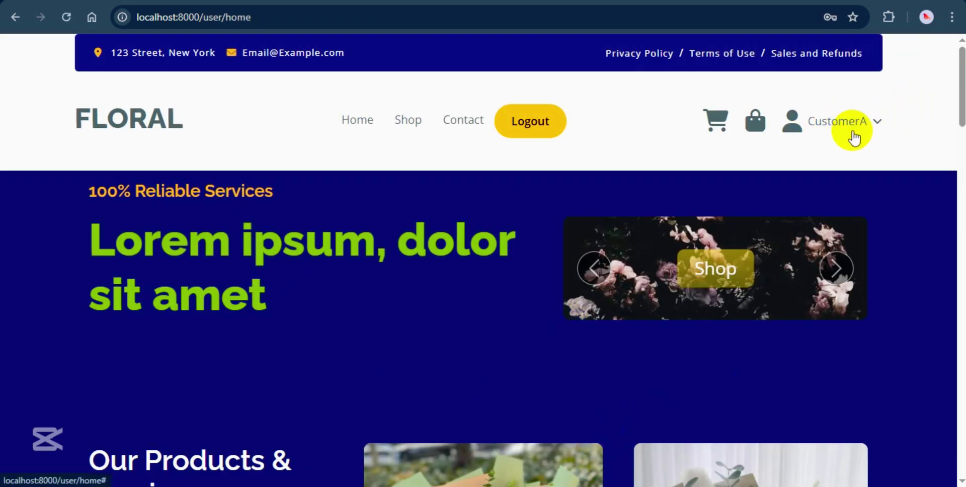
scroll(363, 356, "down", 5)
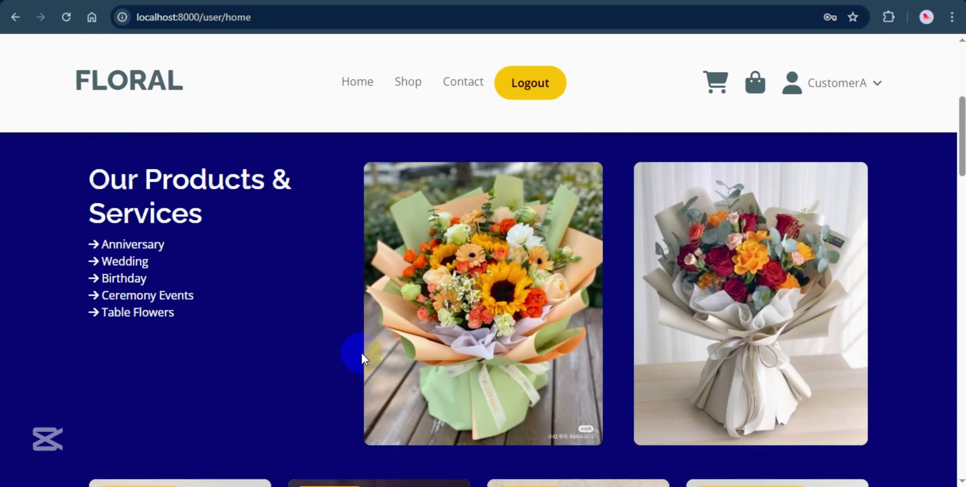
scroll(476, 333, "down", 6)
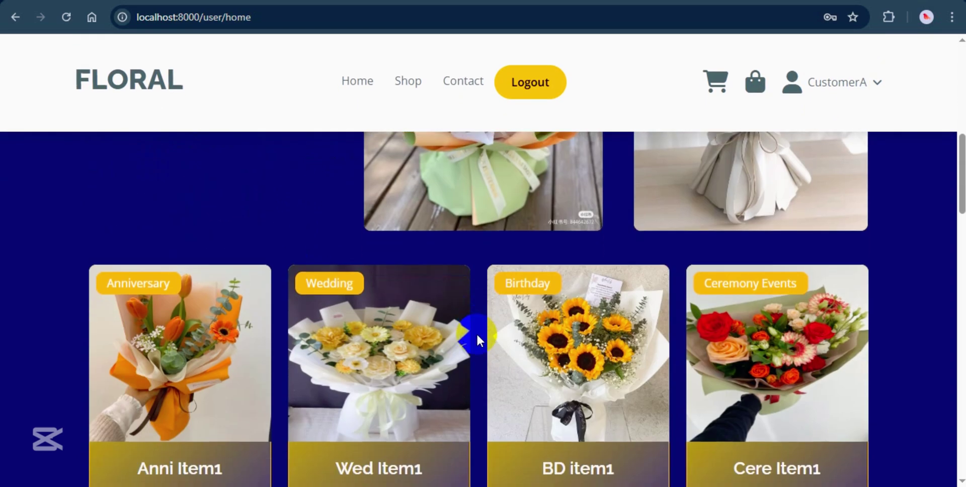
scroll(533, 332, "down", 8)
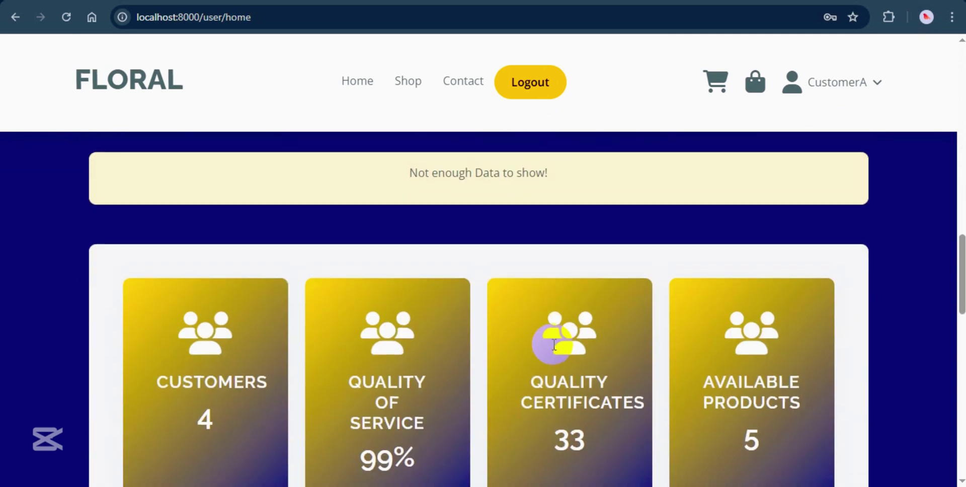
scroll(553, 343, "down", 1)
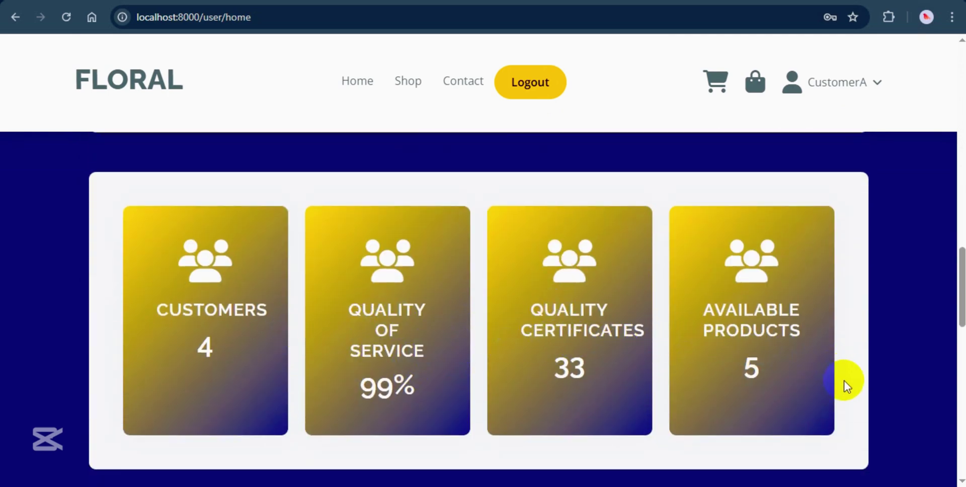
scroll(846, 389, "down", 2)
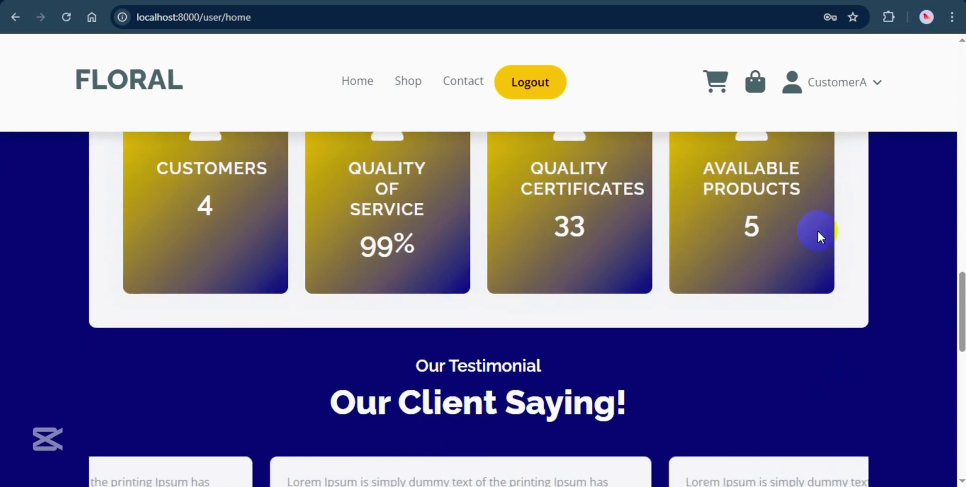
scroll(729, 234, "down", 3)
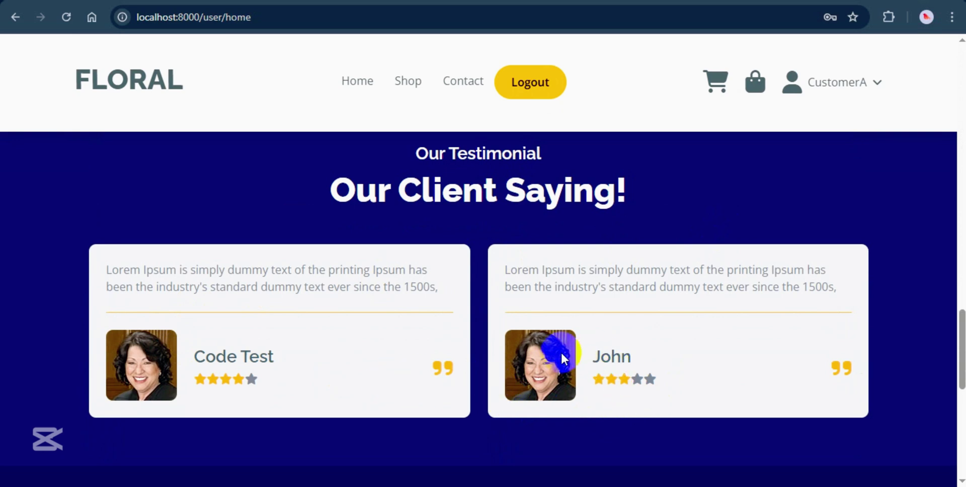
scroll(615, 397, "up", 1)
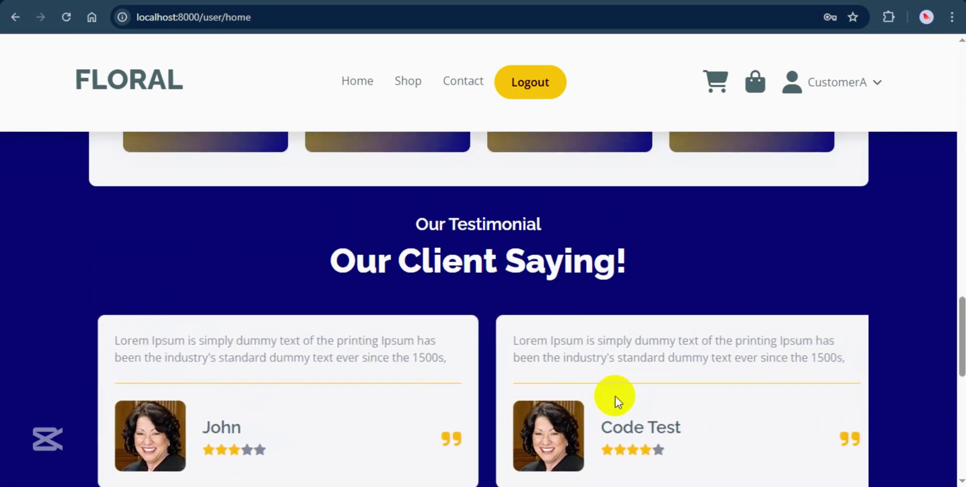
scroll(552, 415, "up", 10)
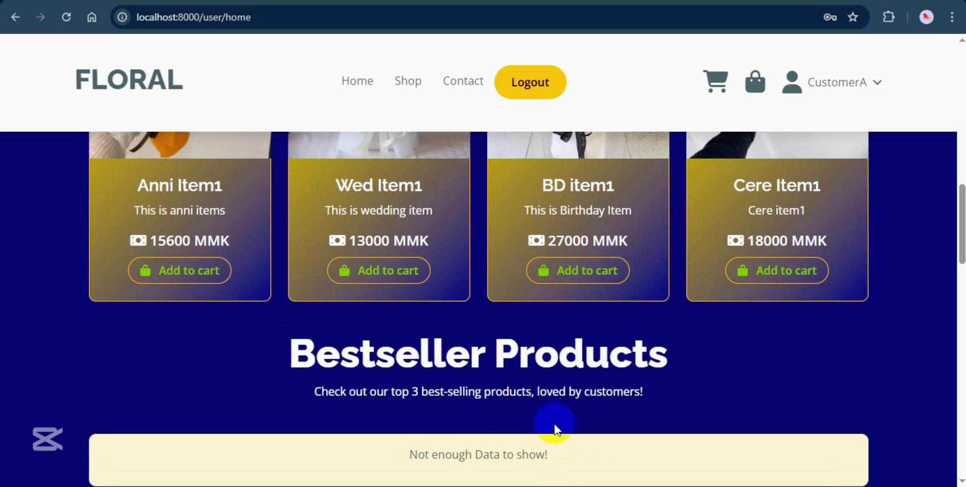
Search the shop's flowers for the keywords 'anni item'.
scroll(554, 428, "up", 8)
left_click(394, 118)
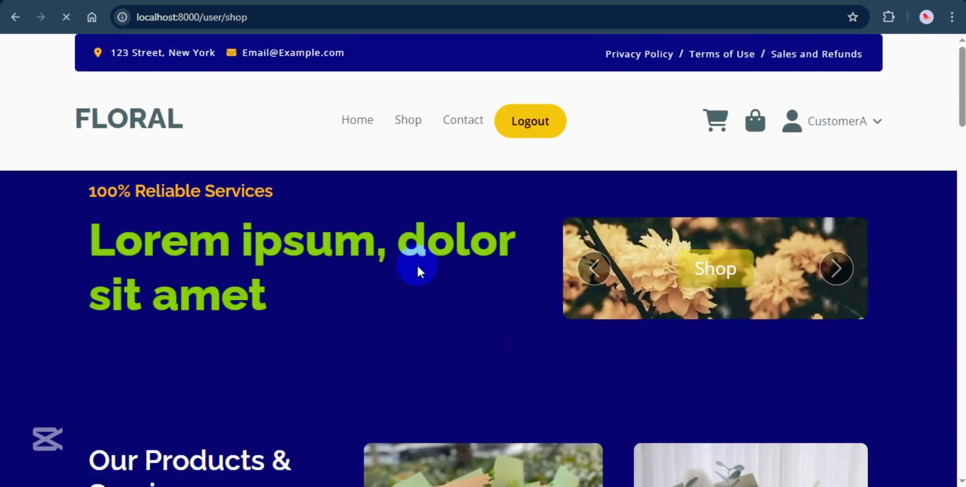
scroll(416, 264, "down", 1)
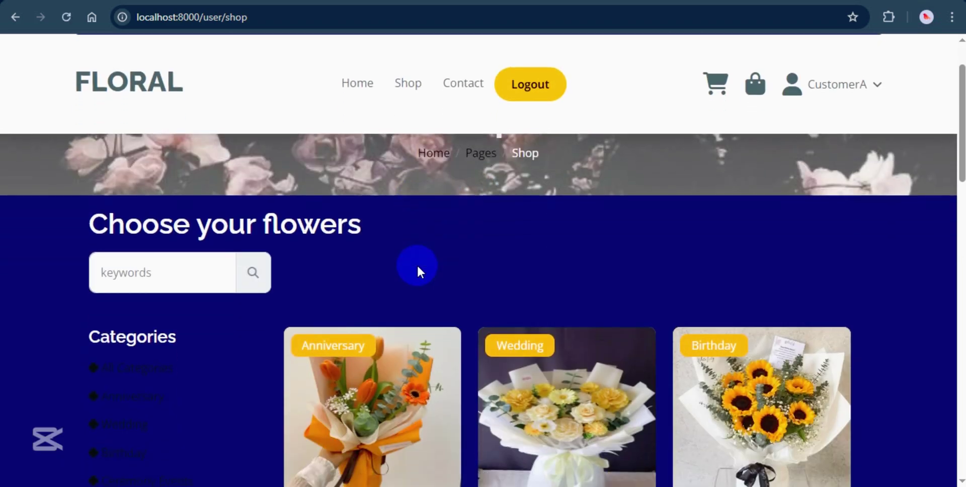
scroll(417, 264, "down", 1)
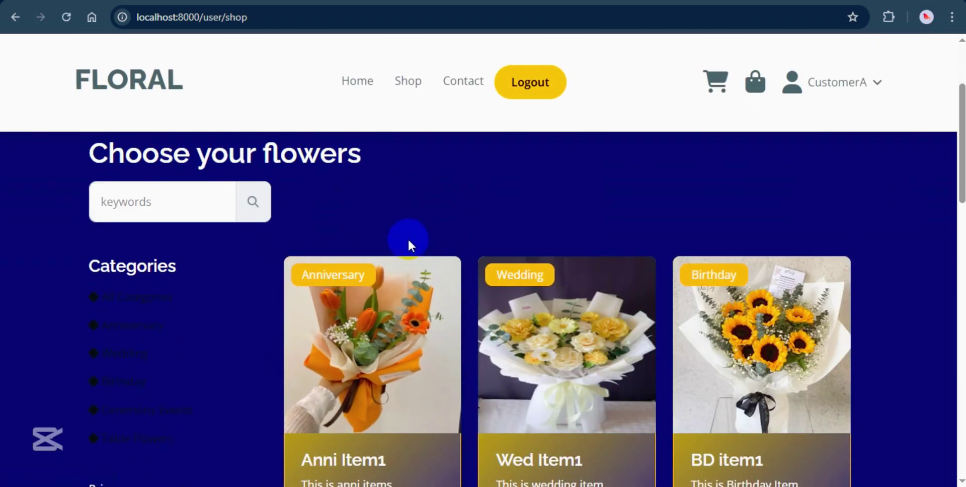
left_click(166, 206)
type("anni")
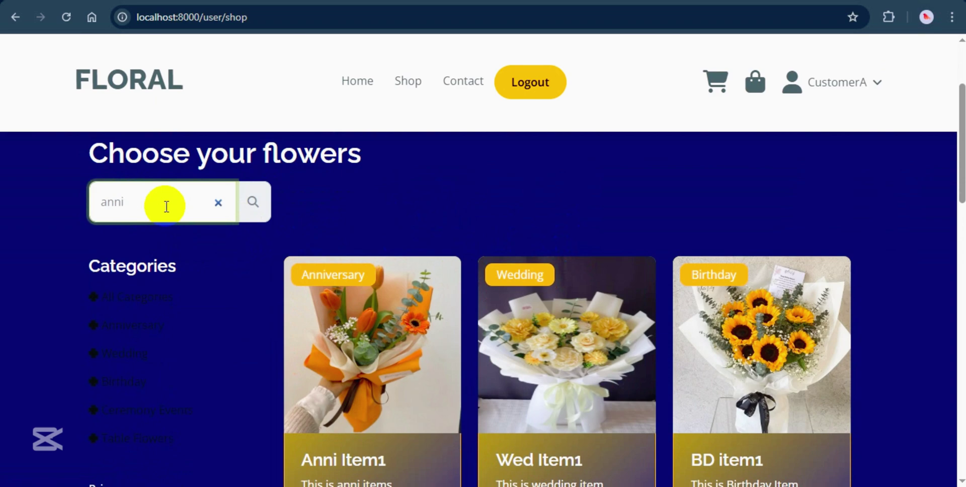
type("item")
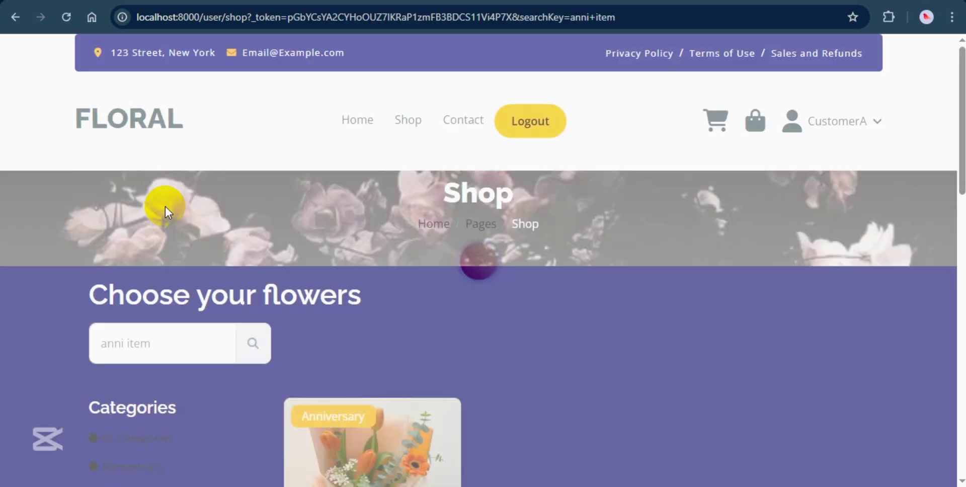
Filter the shop to the Birthday category, showing BD item1 at 27000 MMK.
scroll(614, 390, "down", 6)
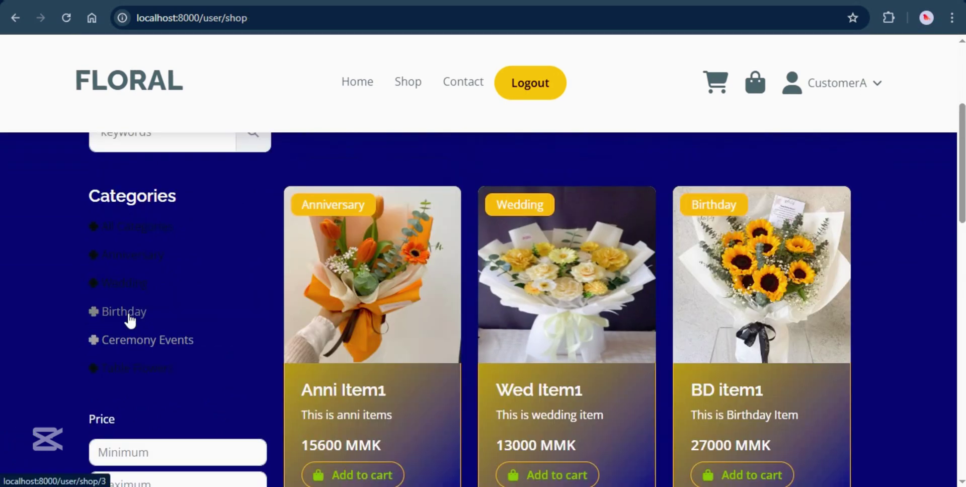
left_click(126, 313)
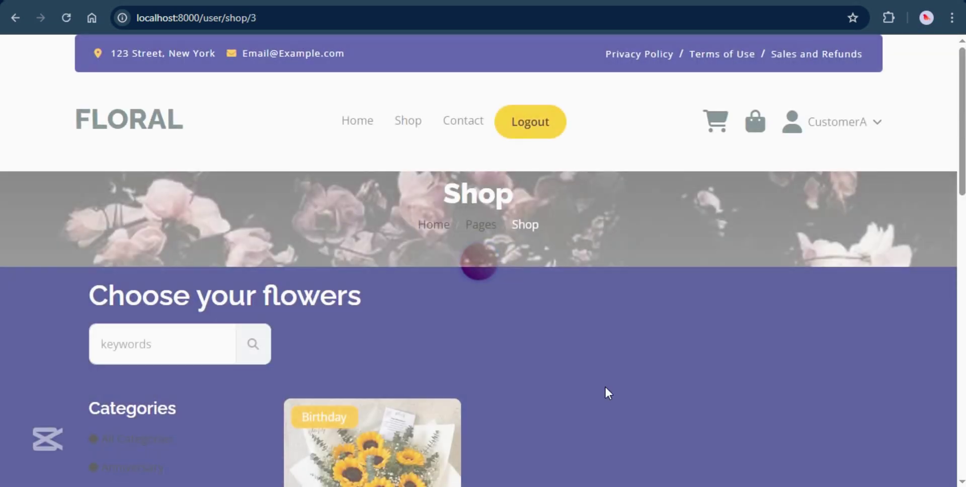
scroll(396, 360, "down", 4)
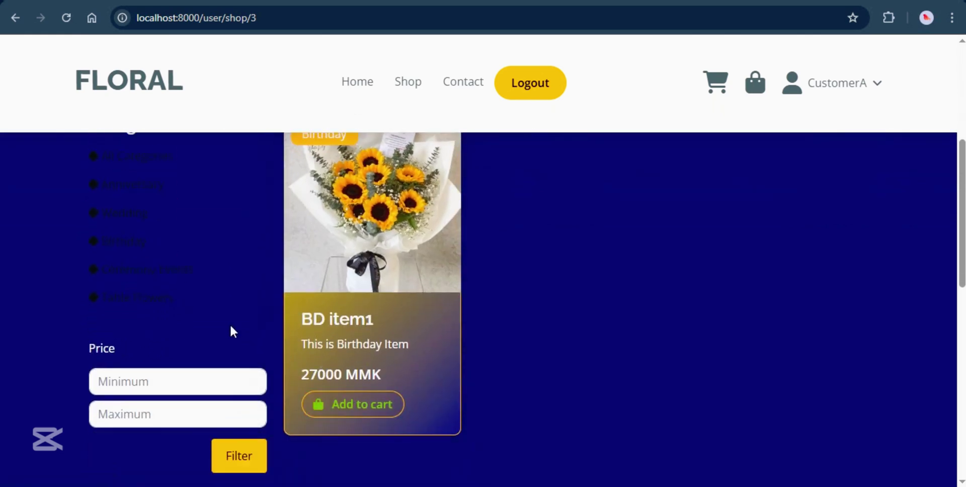
left_click(149, 157)
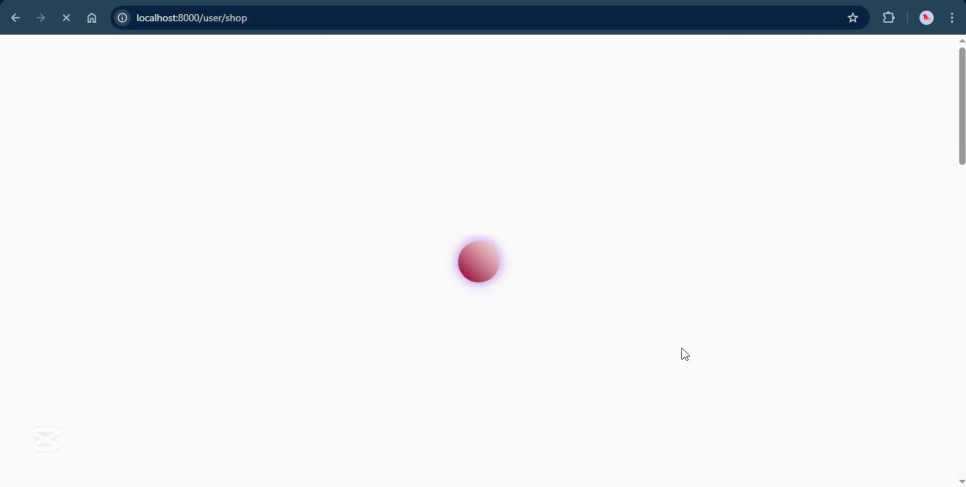
scroll(643, 373, "down", 4)
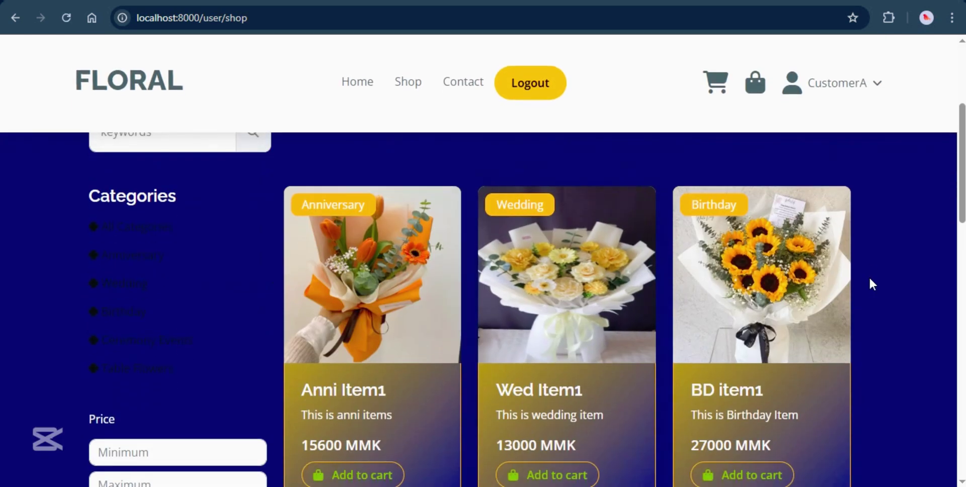
scroll(787, 345, "down", 5)
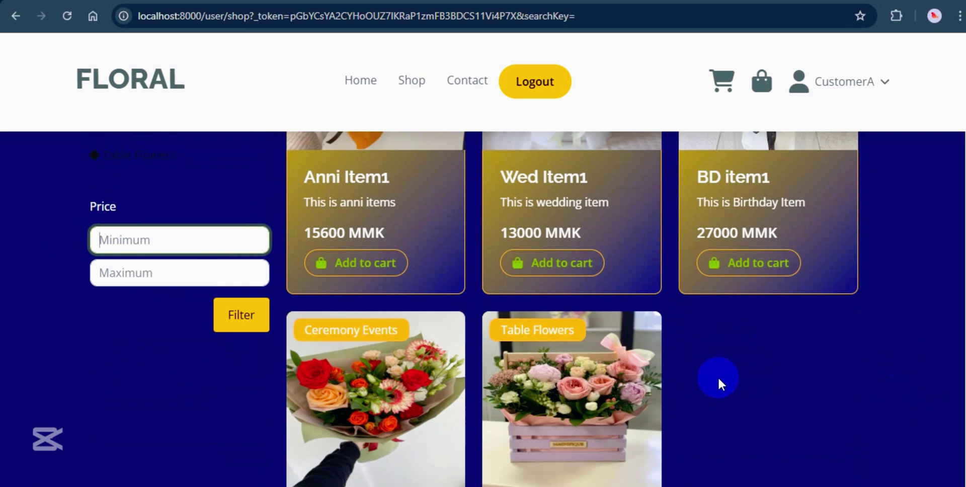
left_click(157, 240)
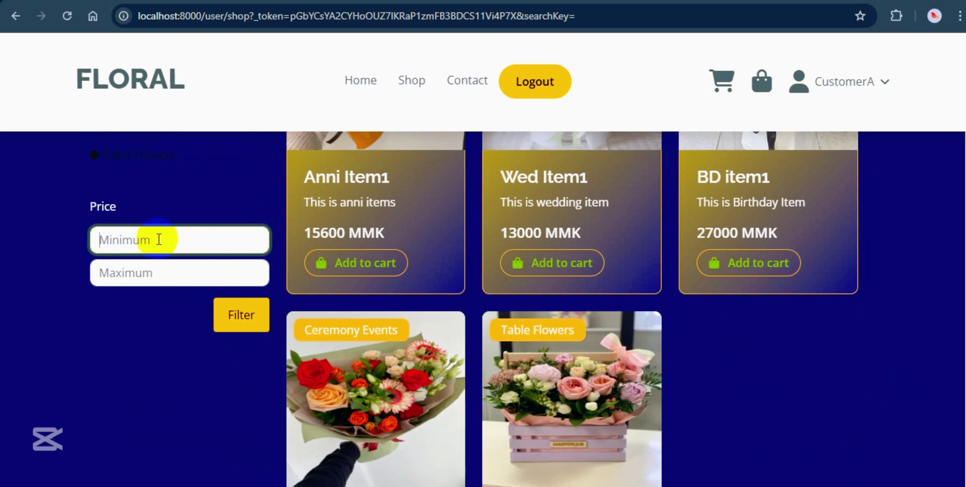
type("16000")
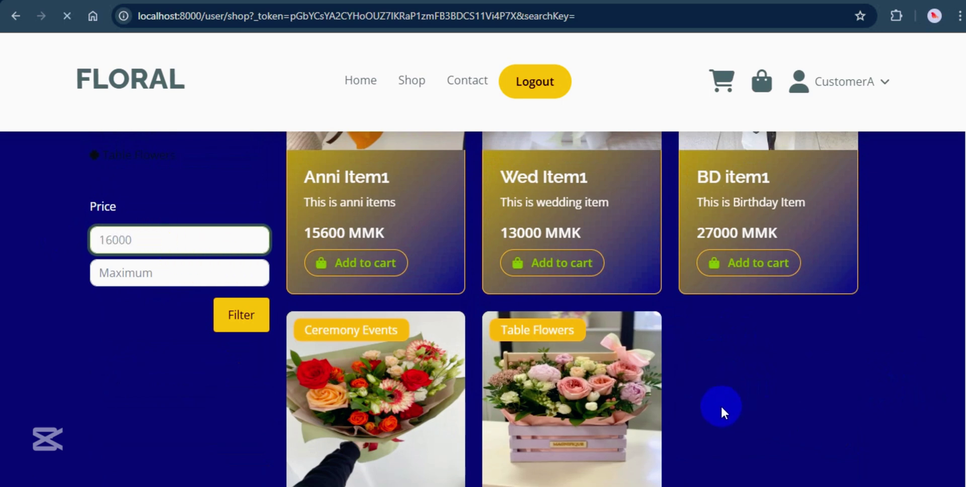
left_click(245, 326)
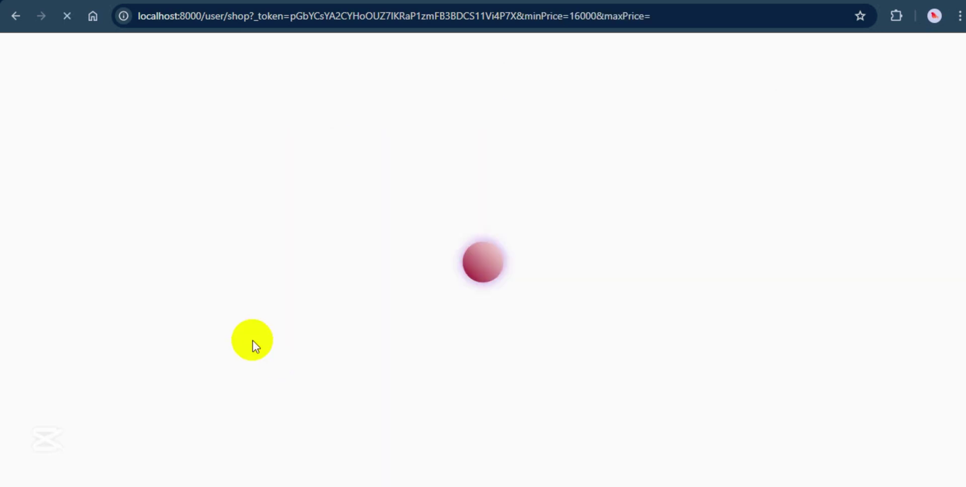
scroll(524, 387, "down", 5)
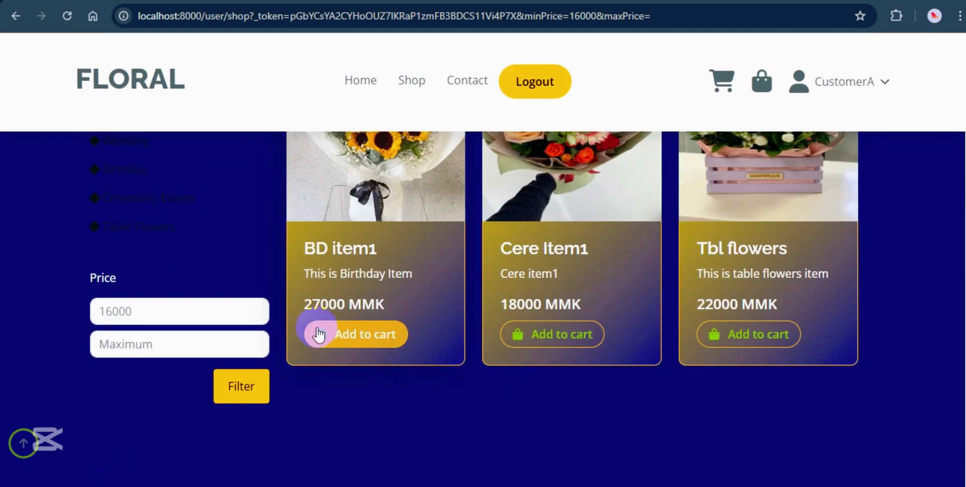
left_click(148, 341)
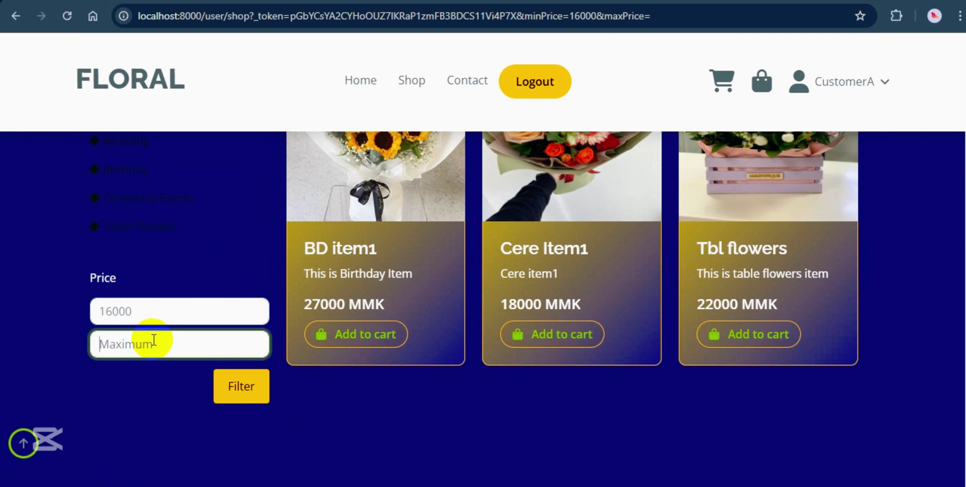
type("20000")
left_click(241, 400)
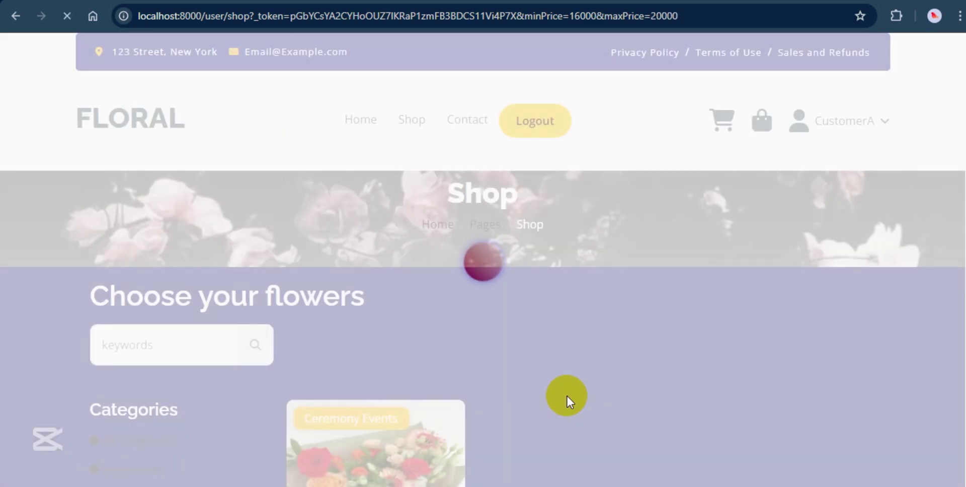
scroll(566, 395, "down", 5)
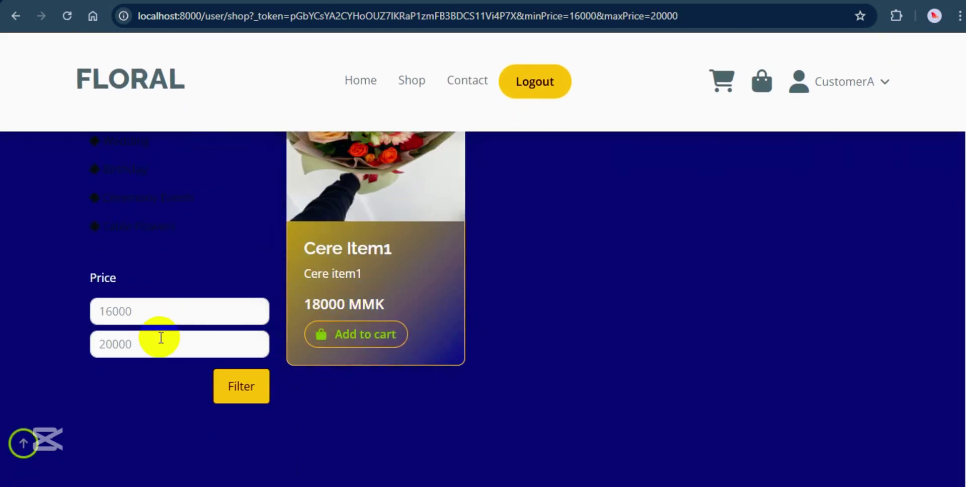
left_click_drag(156, 322, 86, 303)
key("BackSpace")
left_click(243, 389)
scroll(671, 351, "down", 5)
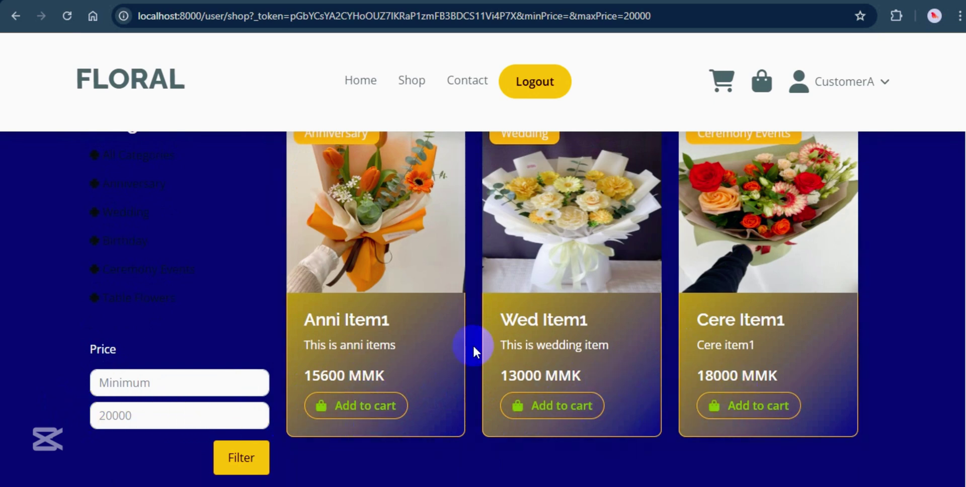
double_click(92, 414)
key("BackSpace")
left_click(257, 456)
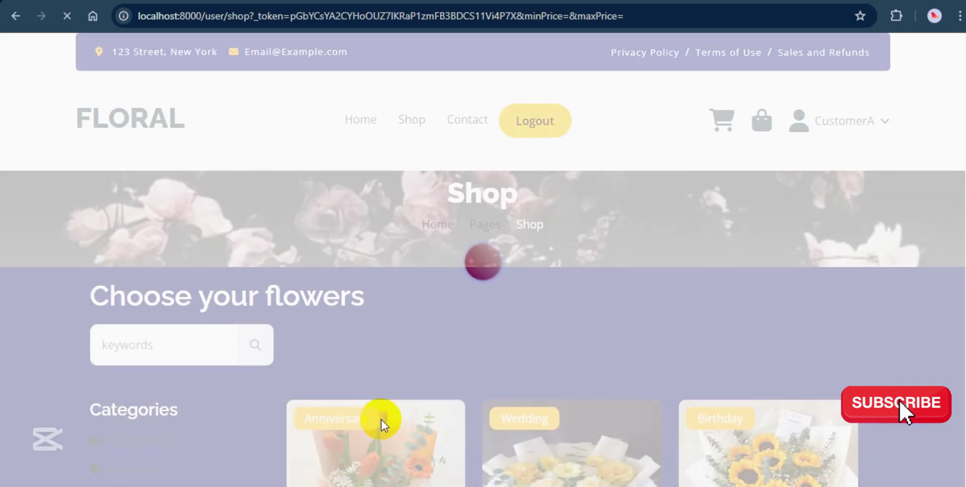
scroll(455, 412, "down", 3)
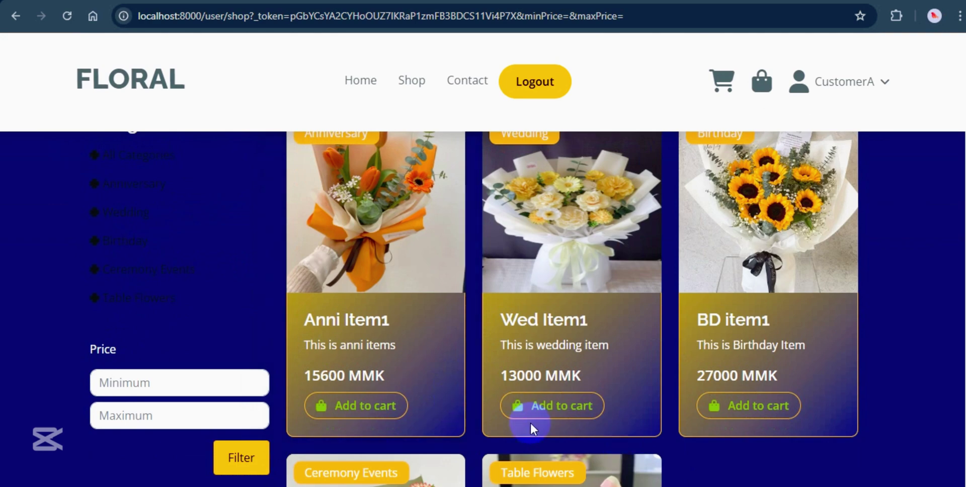
Add Wed Item1 to the cart and settle on quantity 1 (13000 MMK, 13500 MMK with delivery).
left_click(557, 405)
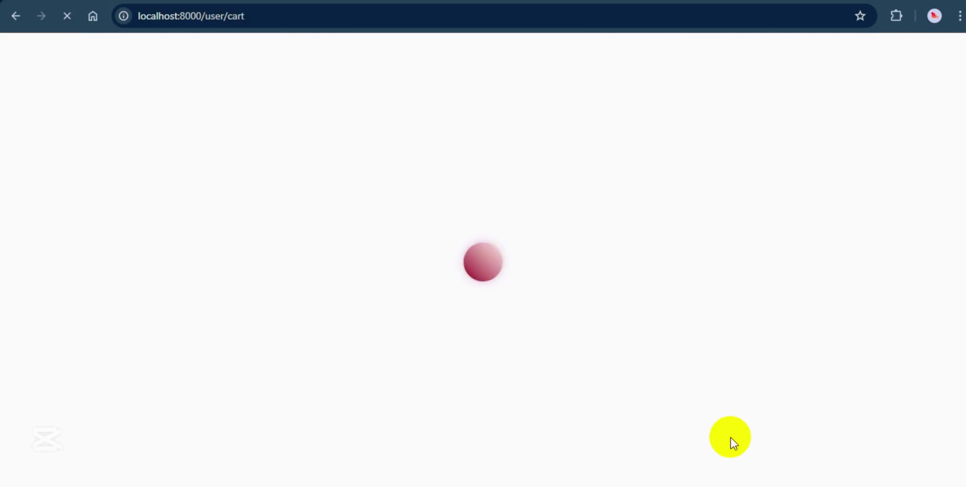
scroll(528, 322, "down", 3)
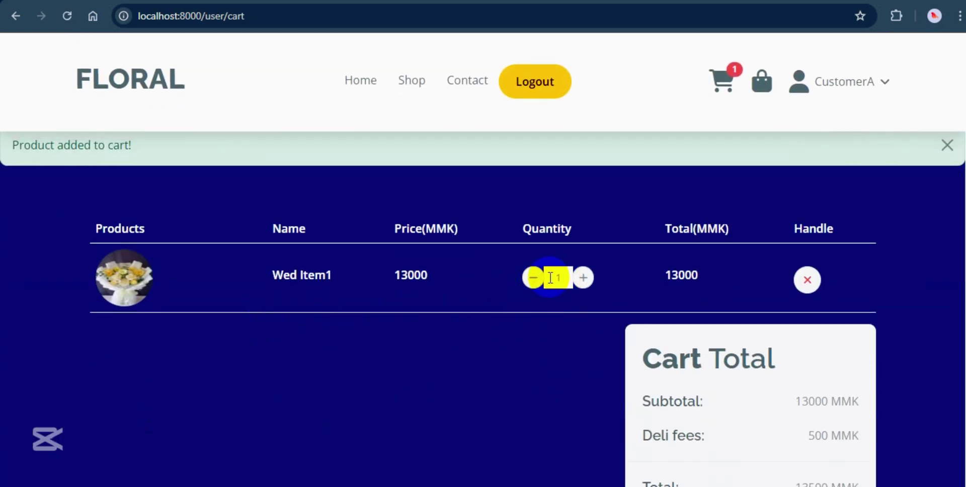
left_click(582, 278)
left_click(583, 278)
left_click(582, 278)
left_click(534, 282)
left_click(534, 282)
left_click(534, 282)
left_click(582, 277)
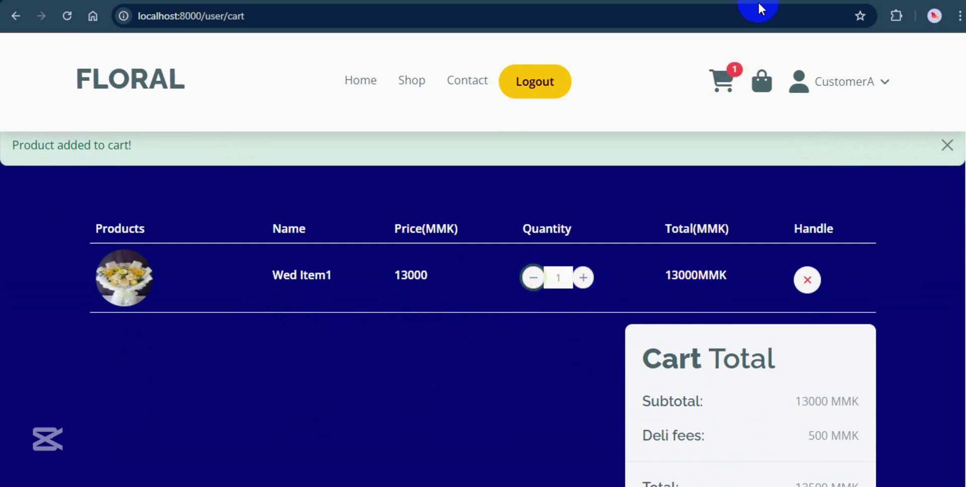
left_click(723, 102)
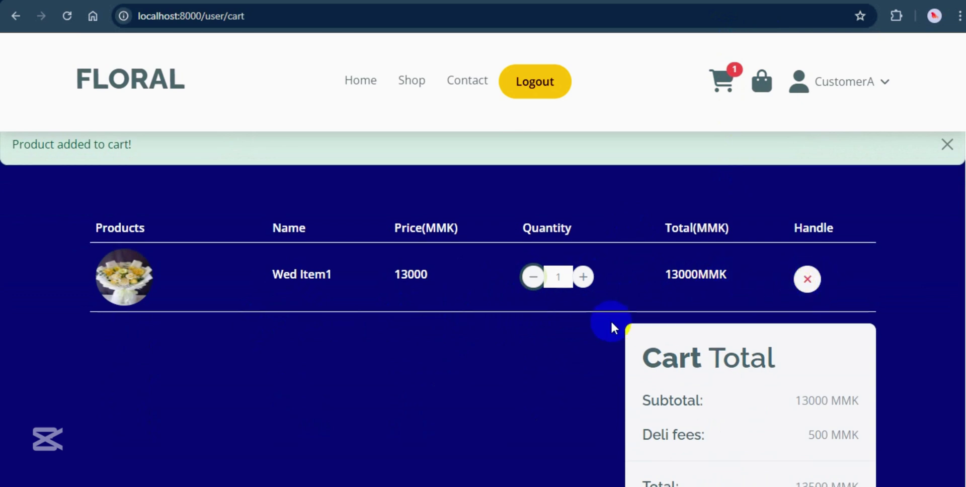
scroll(611, 321, "down", 1)
scroll(695, 345, "down", 1)
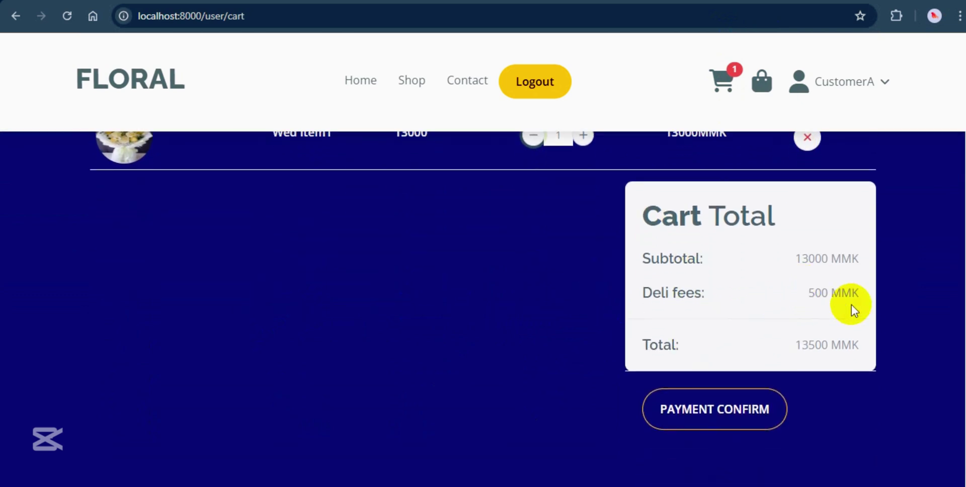
Proceed to payment and fill in the customer's name and phone number.
left_click(765, 409)
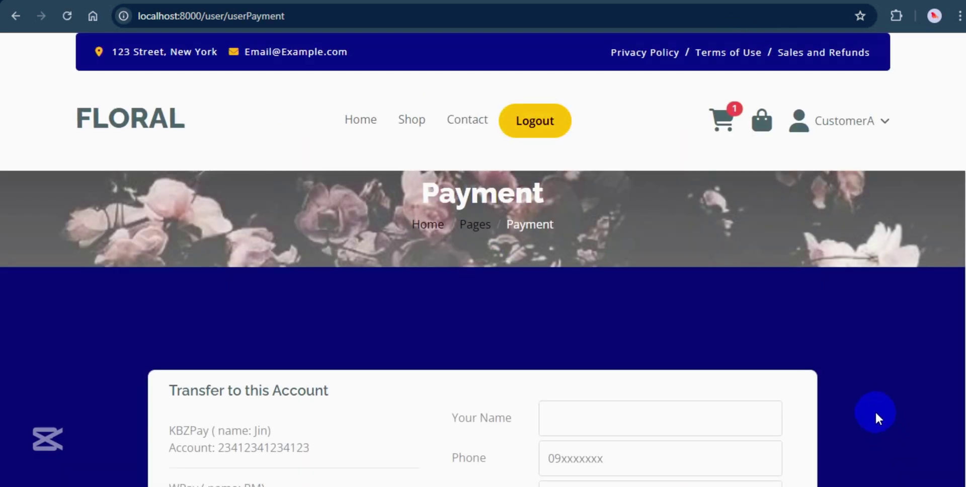
scroll(874, 410, "down", 4)
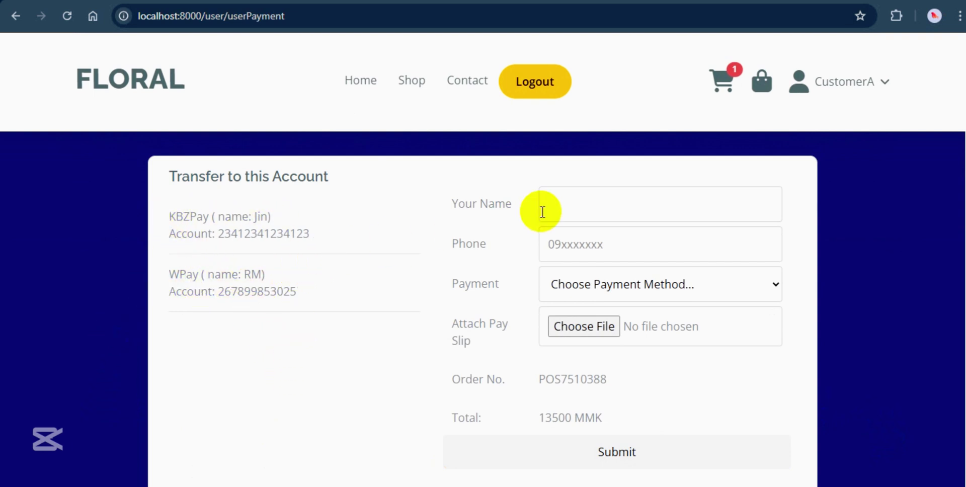
left_click(572, 203)
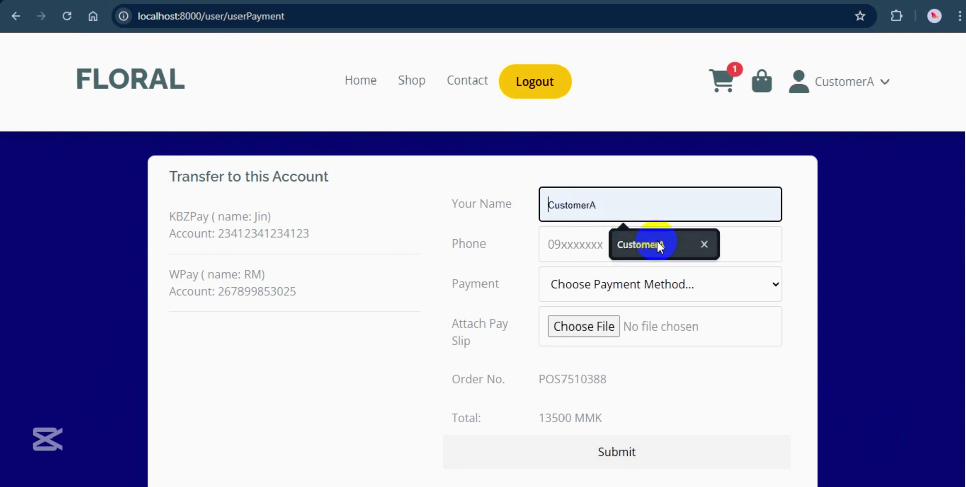
left_click(704, 245)
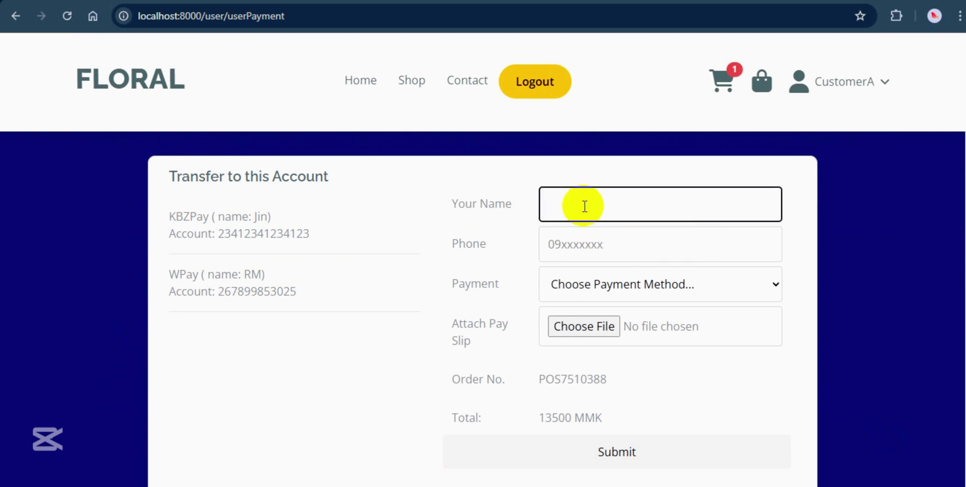
type("Customer ")
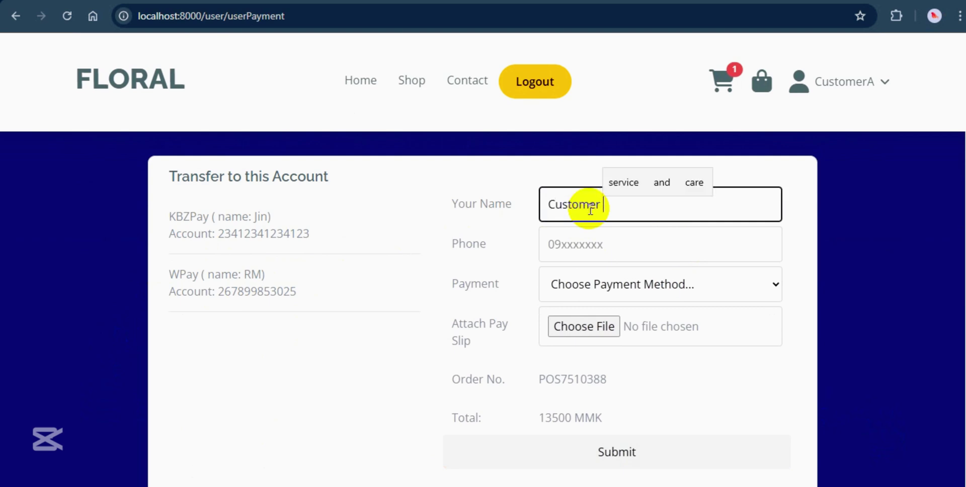
type("A")
left_click(599, 246)
Choose WPay as the payment method and attach wavemoney_004.jpg as the pay slip.
left_click(641, 294)
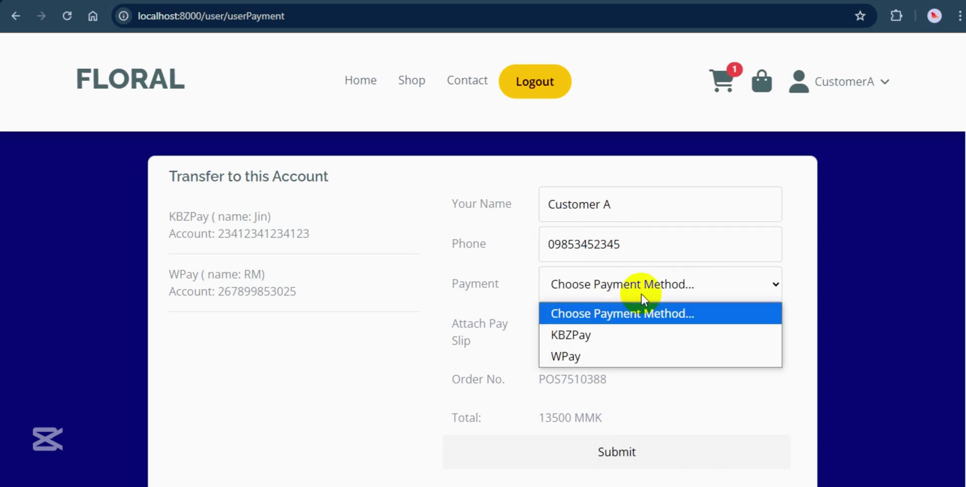
left_click(576, 359)
left_click(583, 328)
scroll(328, 169, "down", 3)
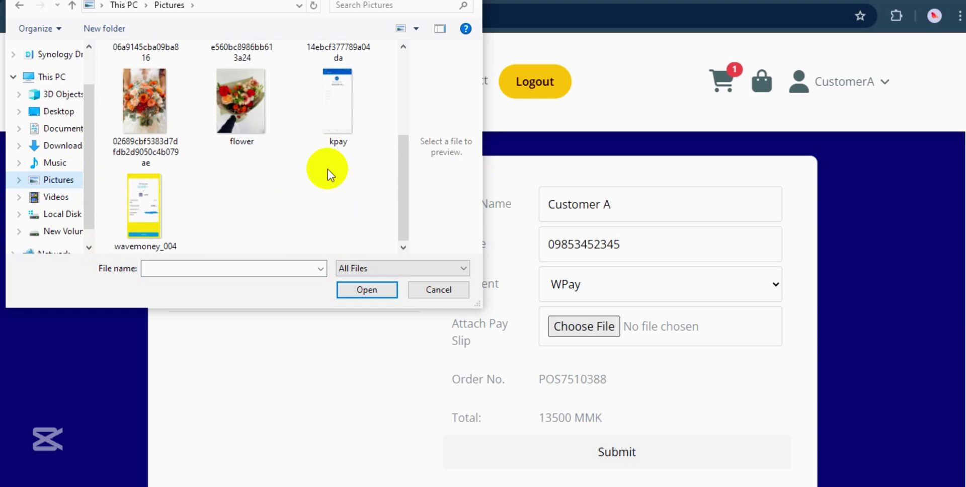
left_click(141, 212)
left_click(364, 291)
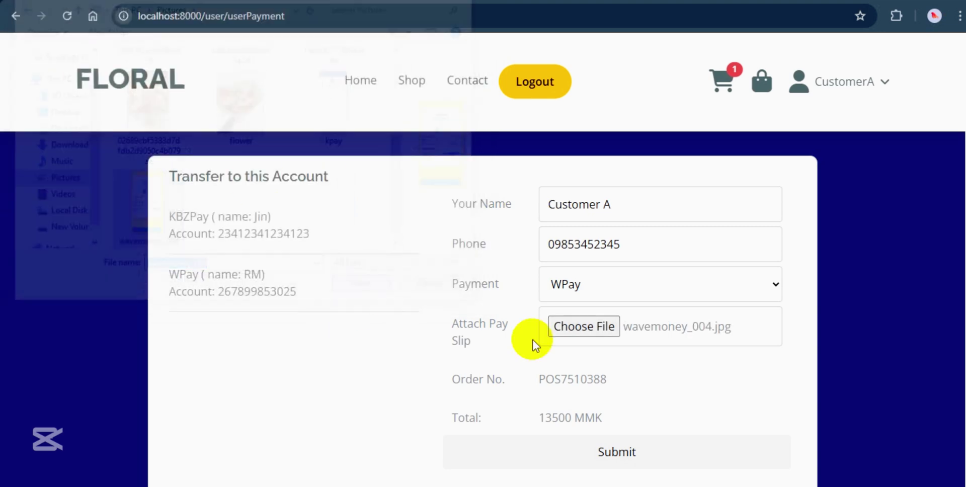
scroll(751, 379, "down", 3)
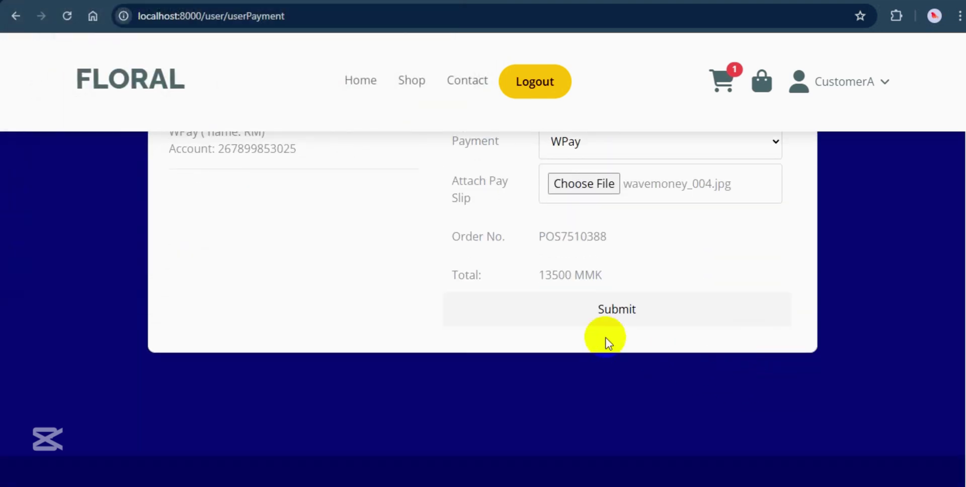
scroll(638, 364, "up", 1)
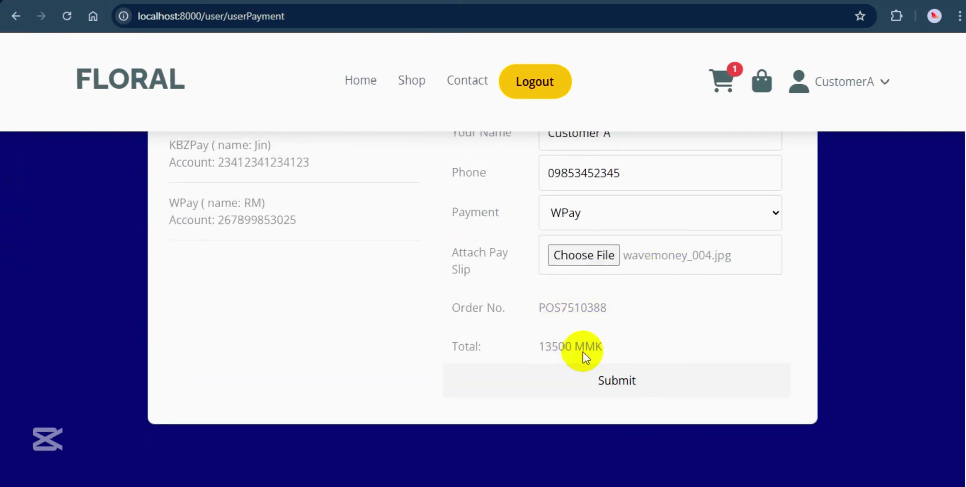
Submit the order as Pending, then log out and sign in with the admin account.
left_click(622, 390)
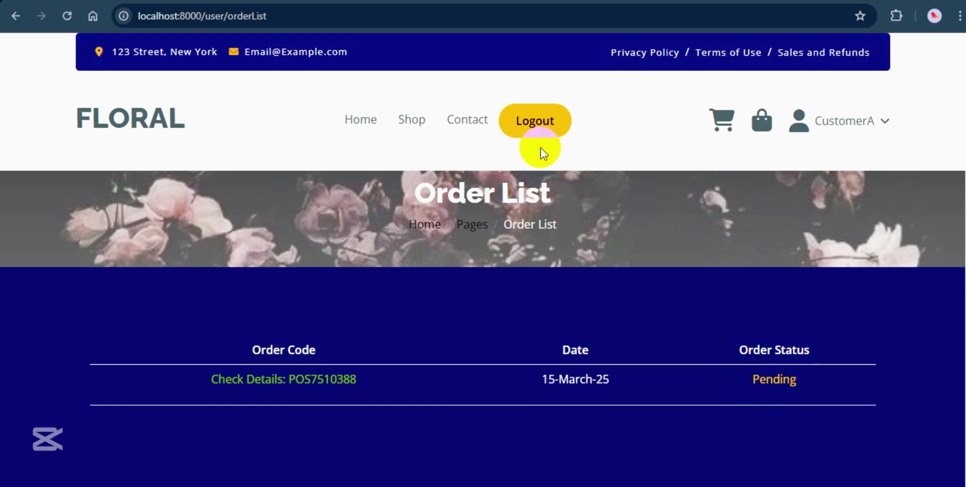
left_click(535, 128)
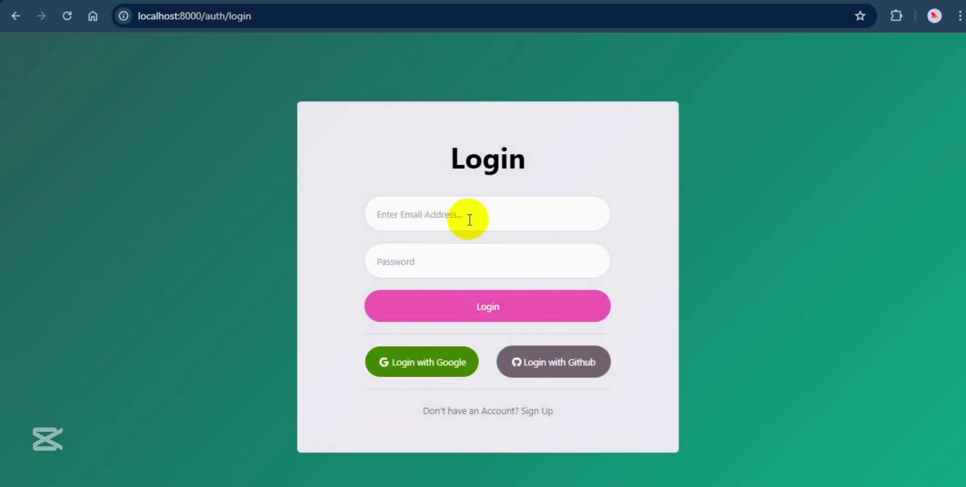
left_click(468, 216)
left_click(477, 280)
left_click(418, 255)
type("1234567")
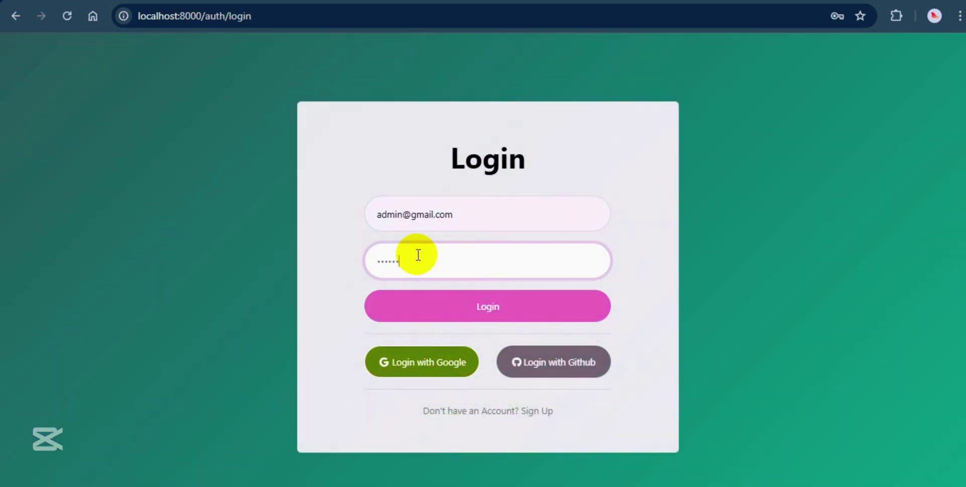
key("Return")
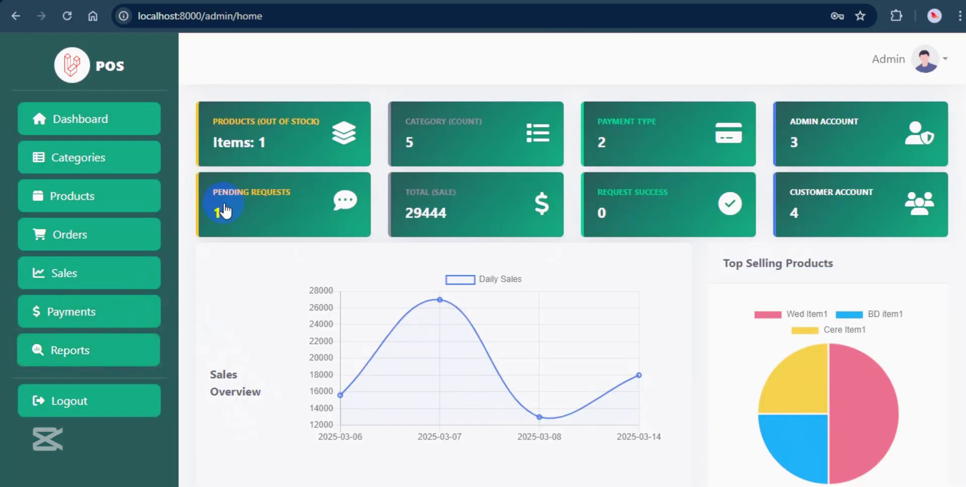
Open pending order POS7510388 and view its WPay payment slip full size before returning.
left_click(262, 209)
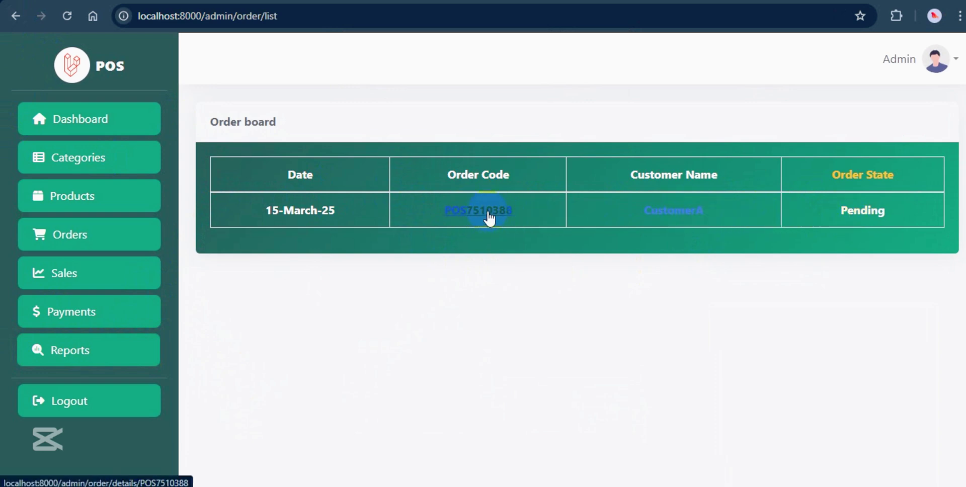
scroll(501, 343, "down", 3)
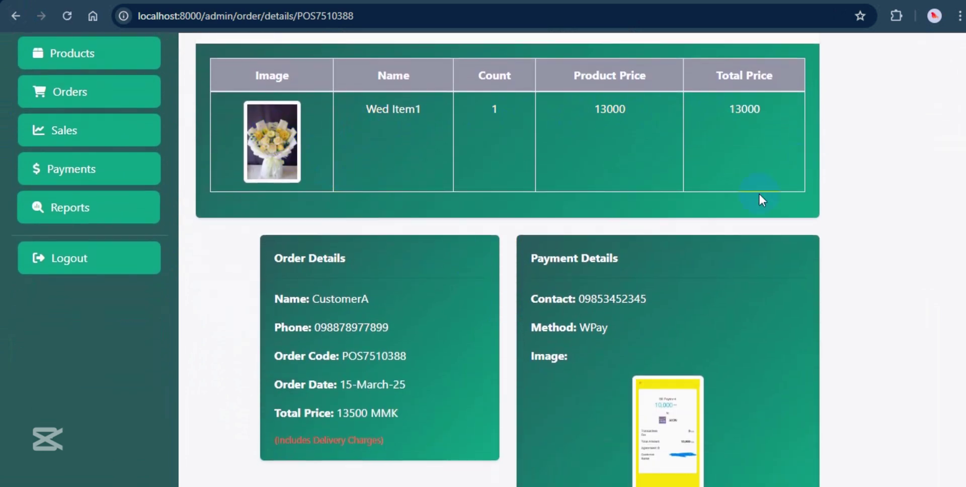
scroll(337, 267, "down", 1)
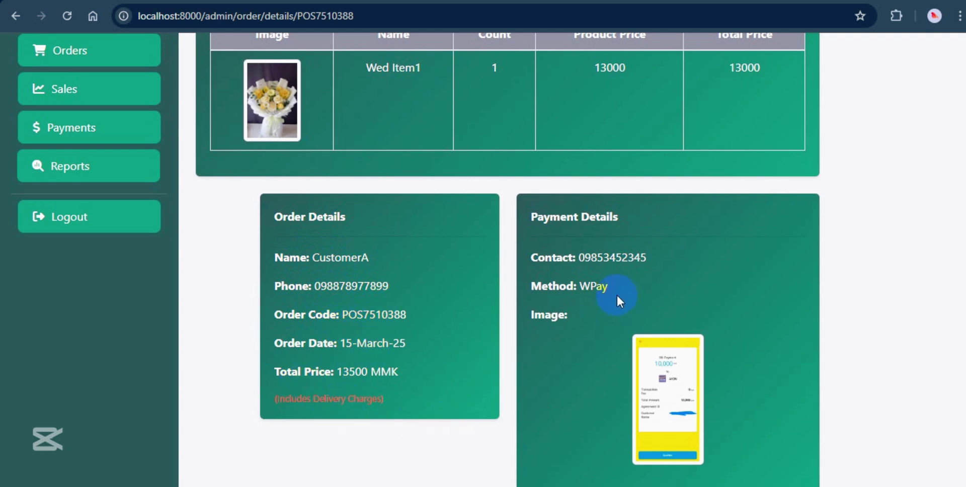
left_click(674, 384)
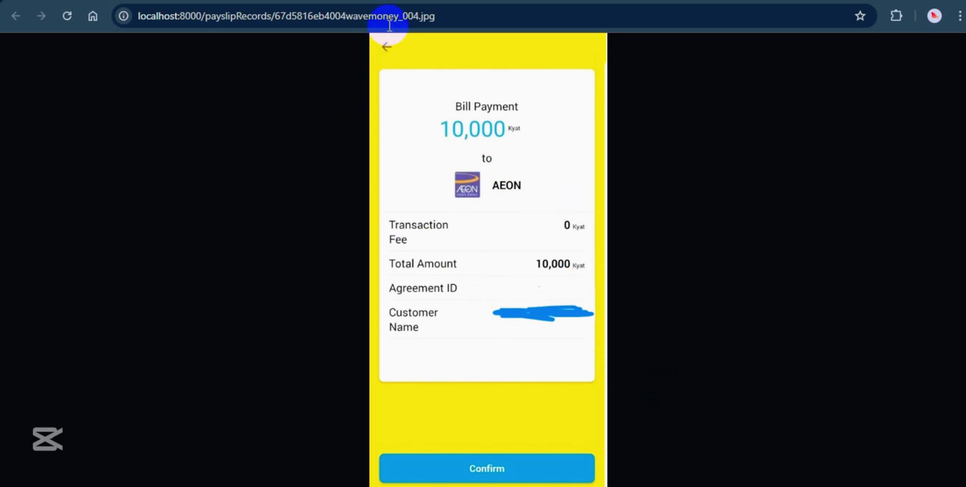
key("alt+Left")
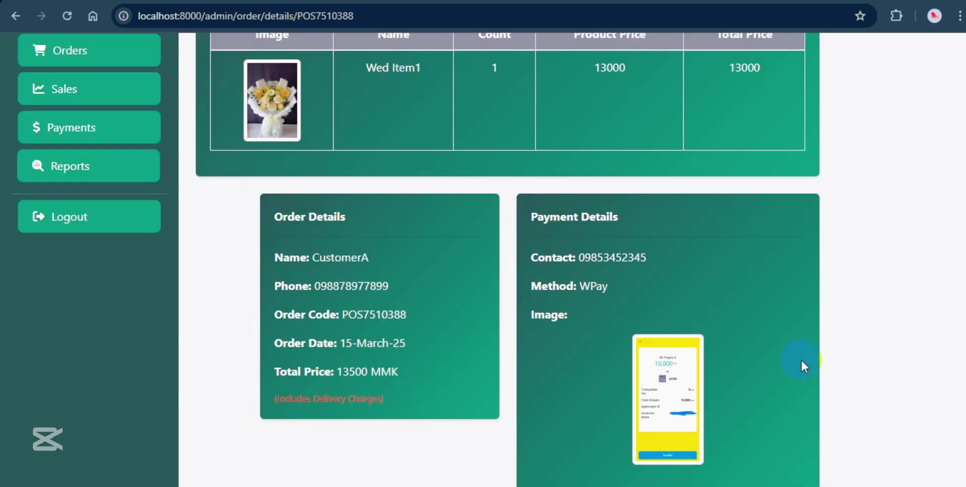
Set order POS7510388 to Confirmed, then go back and reopen its details.
scroll(786, 358, "up", 3)
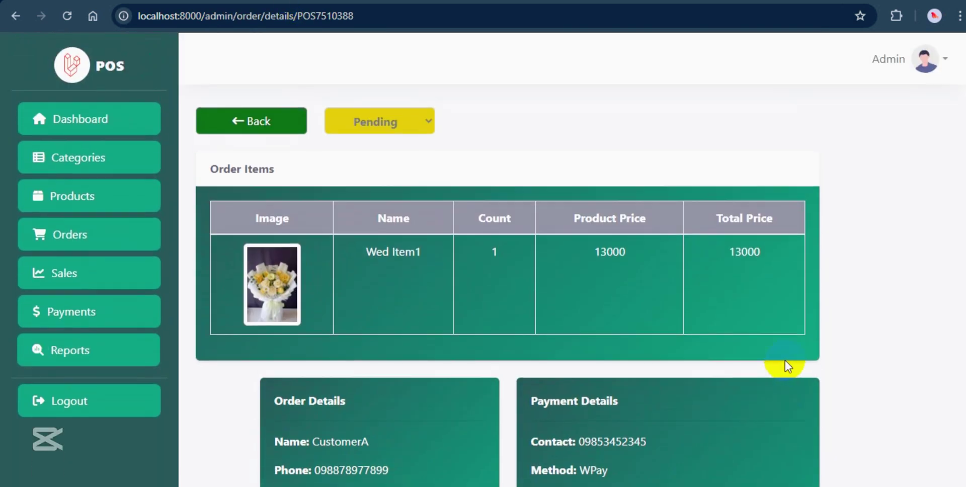
left_click(380, 123)
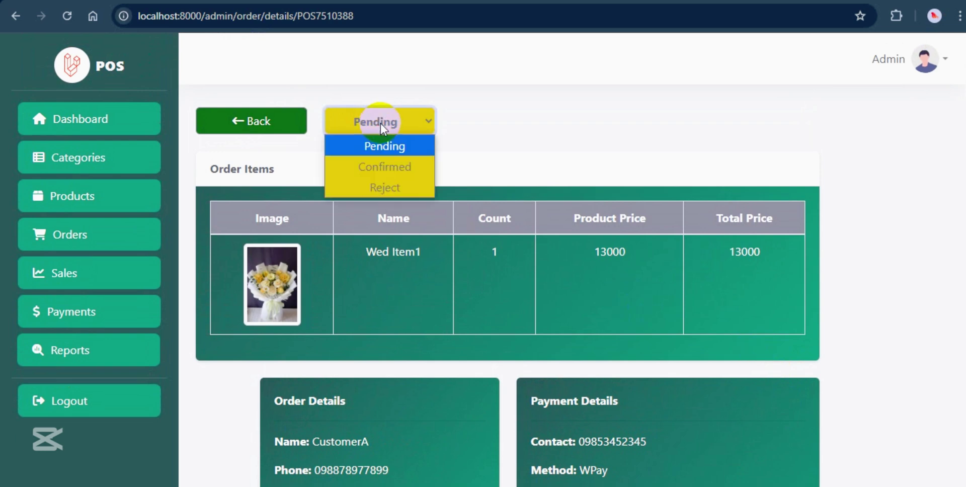
left_click(386, 169)
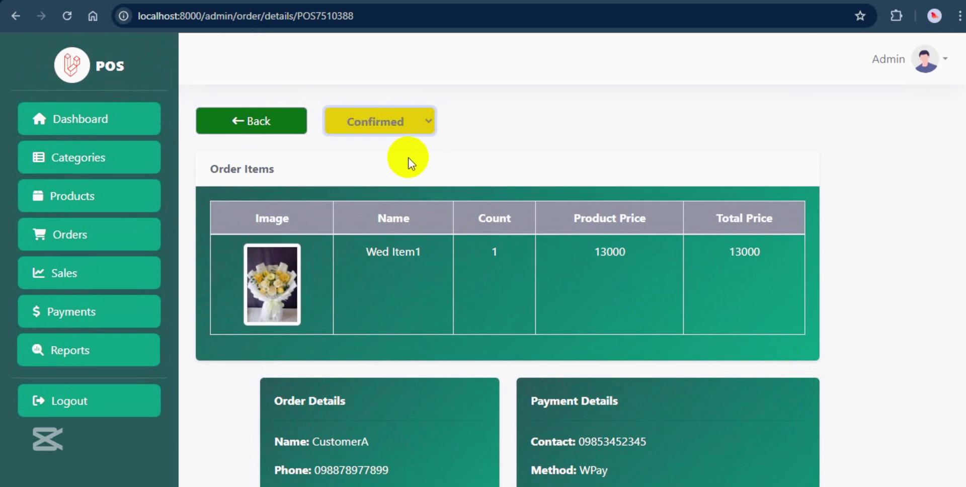
left_click(273, 129)
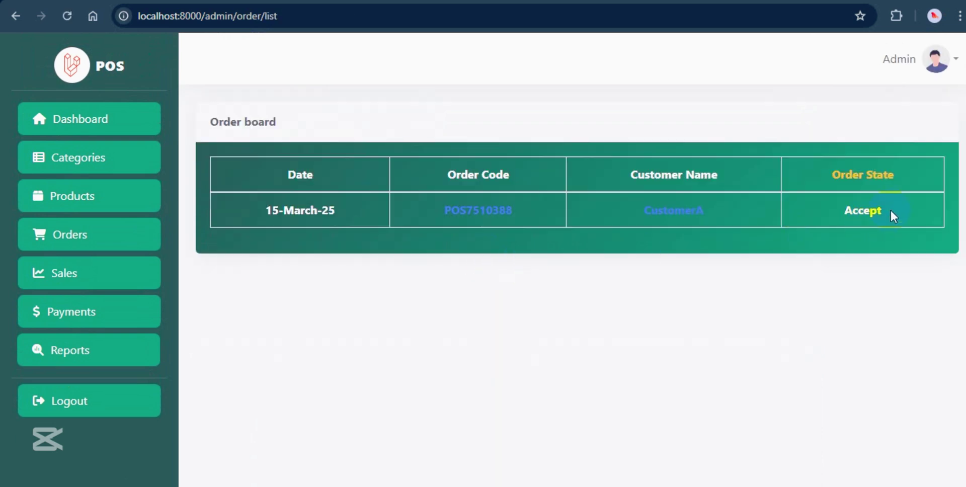
left_click(862, 212)
left_click(391, 202)
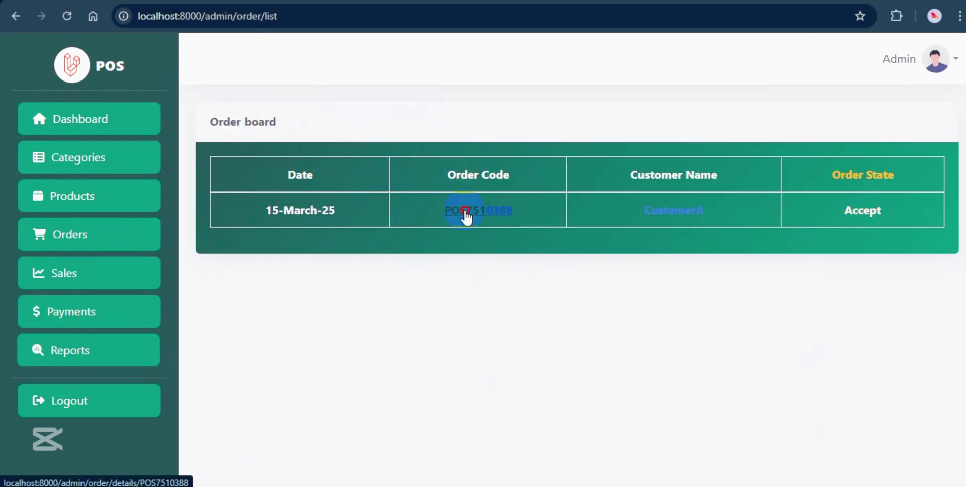
left_click(463, 209)
Reject the order with the reason 'testing' and return to the order list.
left_click(389, 119)
left_click(387, 185)
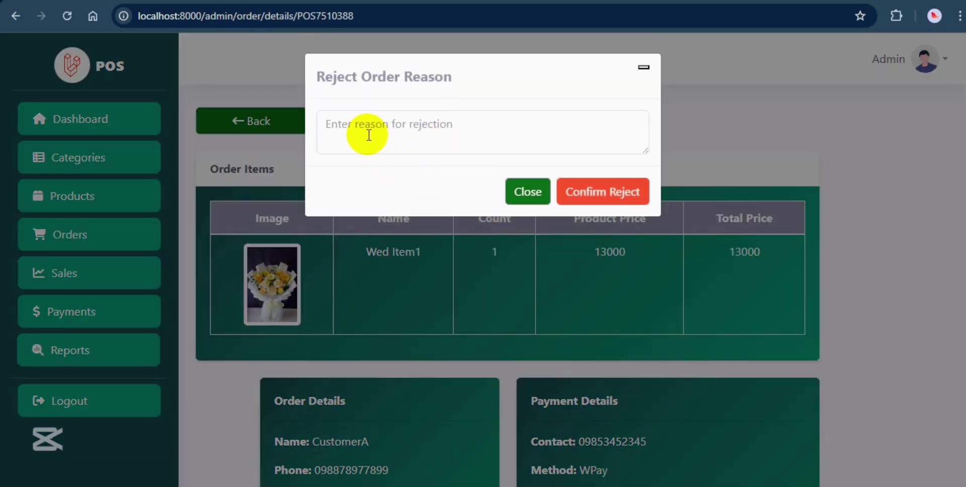
left_click(334, 129)
type("testi")
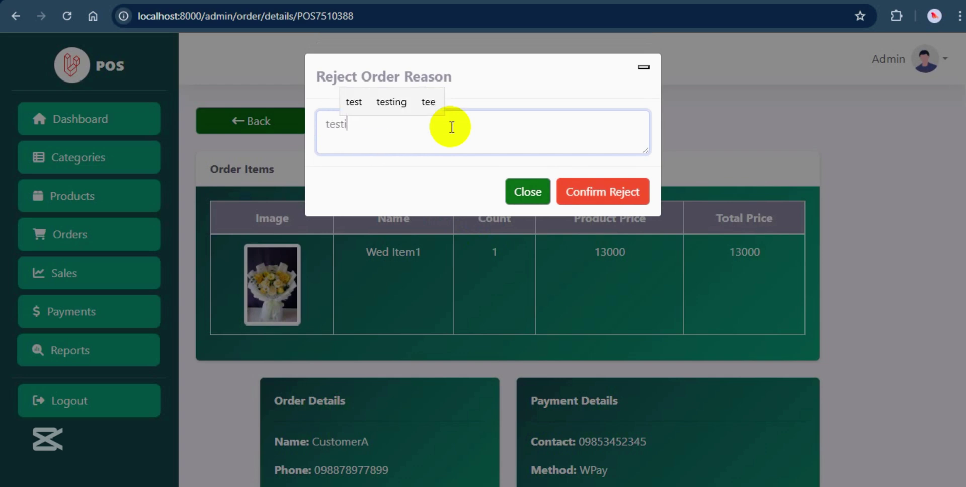
type("ng")
left_click(629, 193)
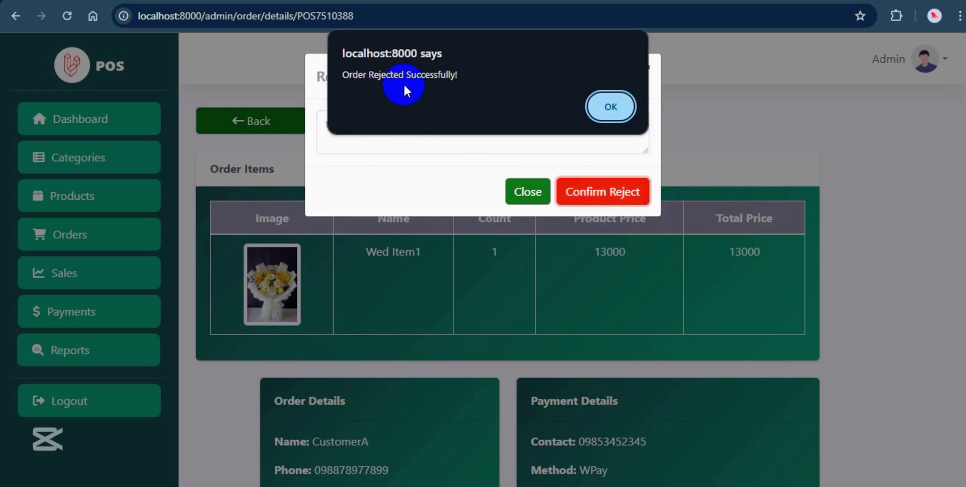
left_click(598, 107)
left_click(216, 123)
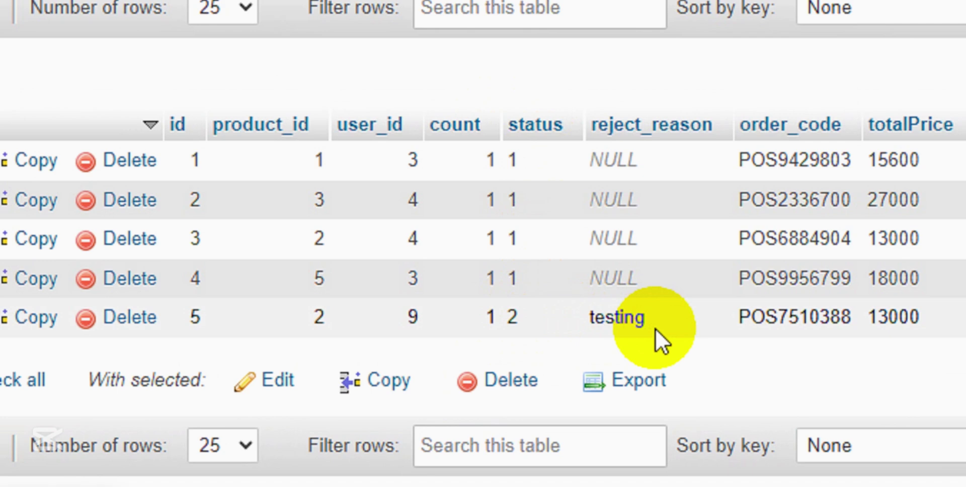
Change order POS7510388's status to Confirmed and return to the order list.
left_click(474, 216)
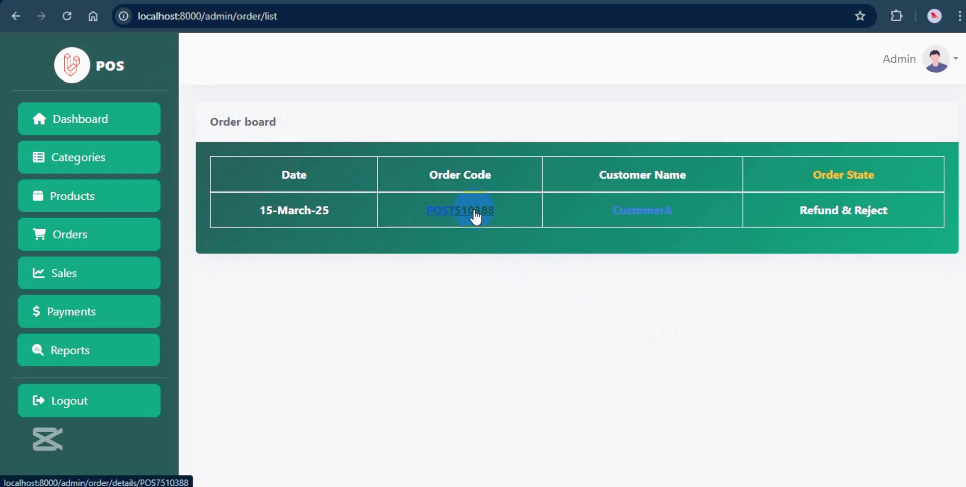
left_click(606, 411)
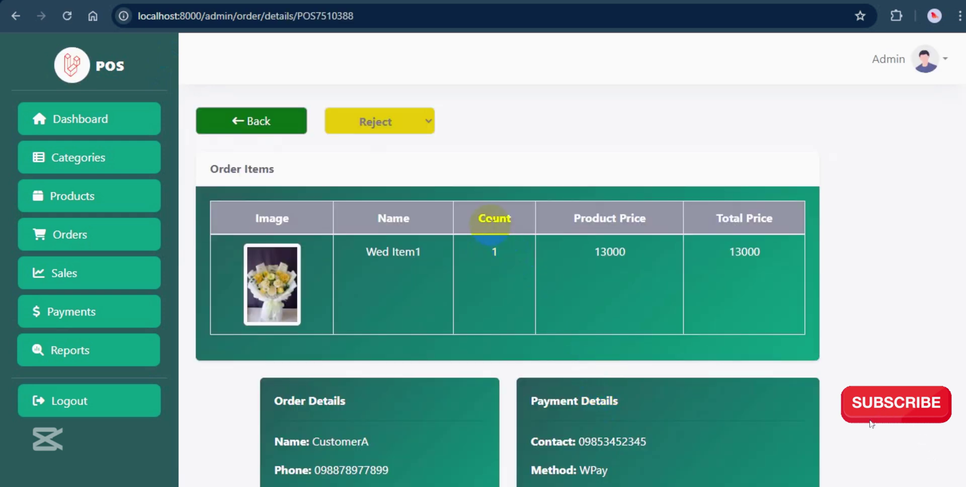
left_click(380, 121)
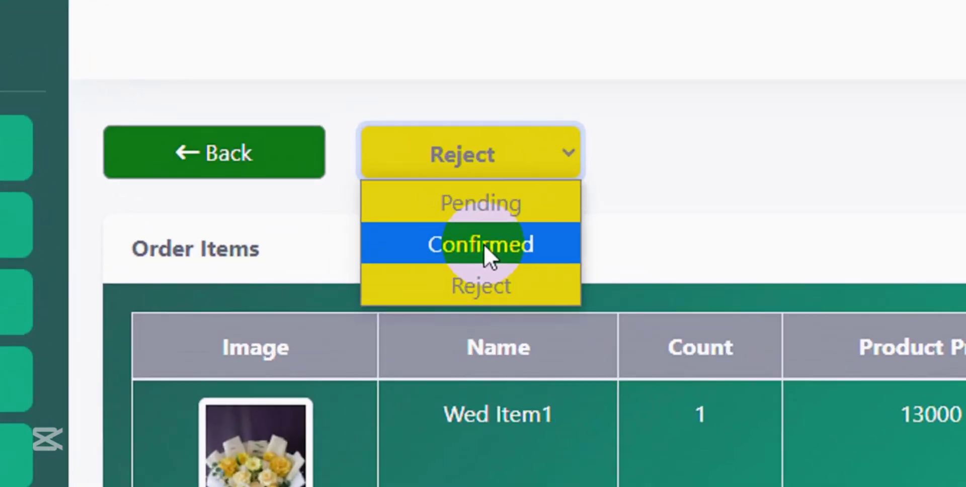
left_click(388, 172)
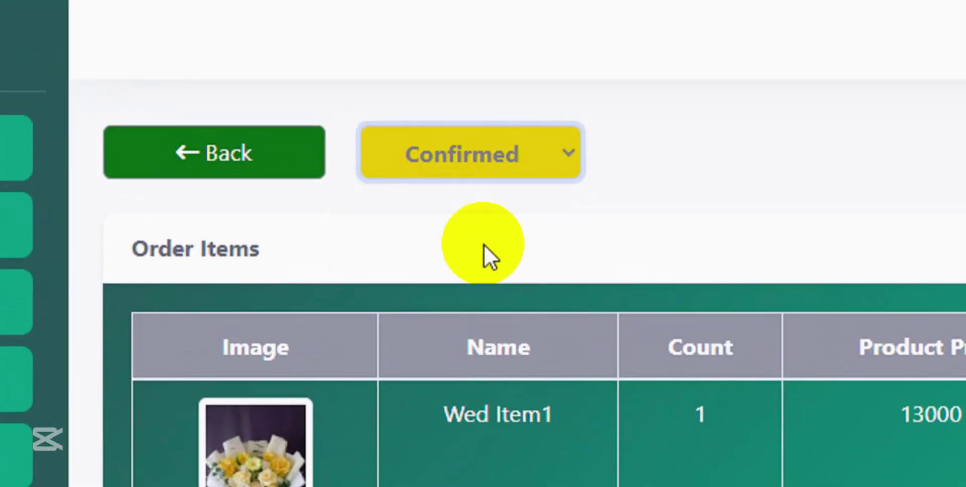
left_click(246, 174)
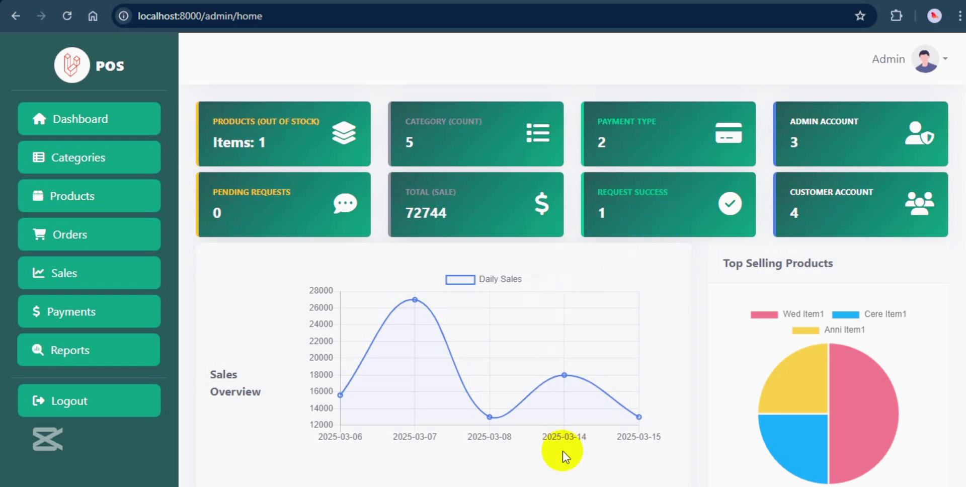
Open the Sales Information list from the admin dashboard.
scroll(564, 447, "down", 1)
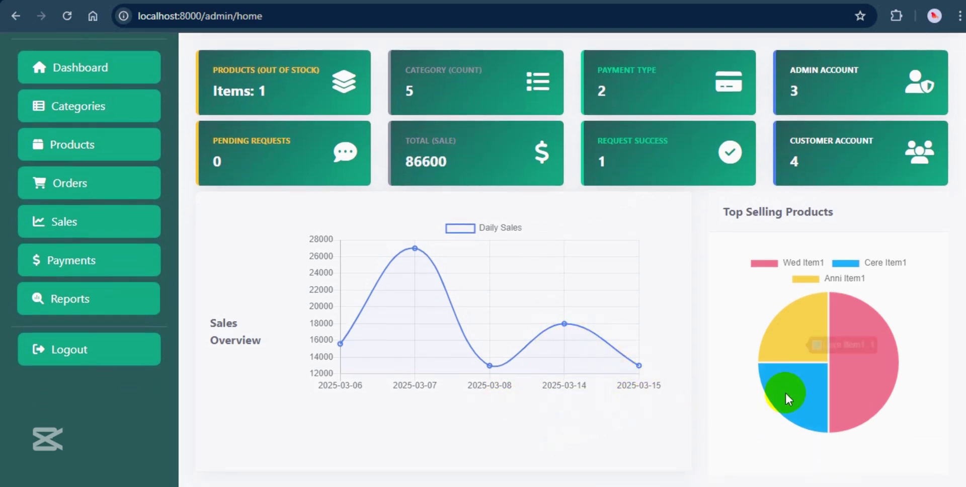
mouse_move(844, 310)
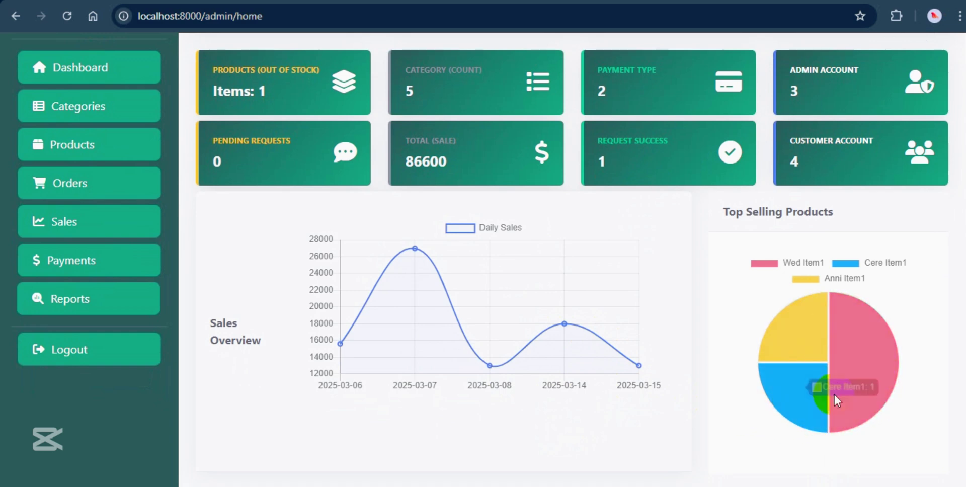
left_click(44, 221)
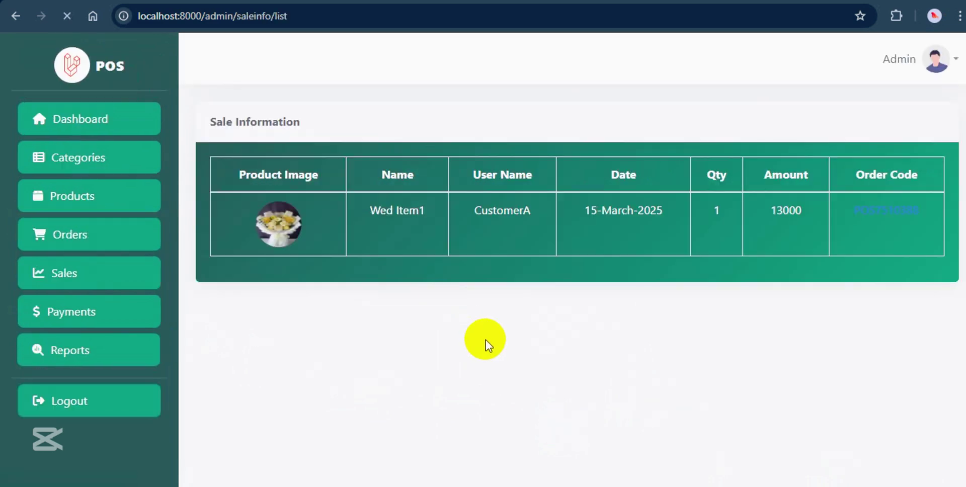
left_click(388, 205)
left_click(443, 238)
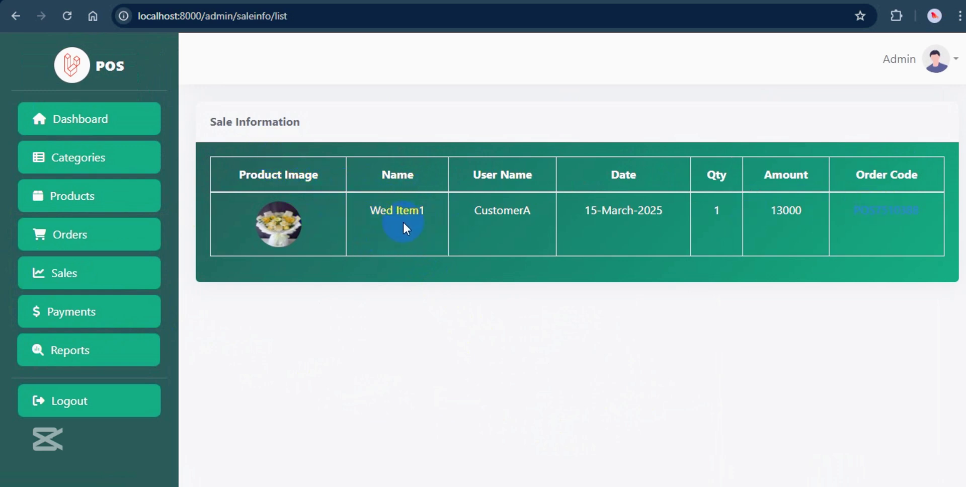
Review the sold order POS7510388's details, then log out of the admin account.
left_click(870, 213)
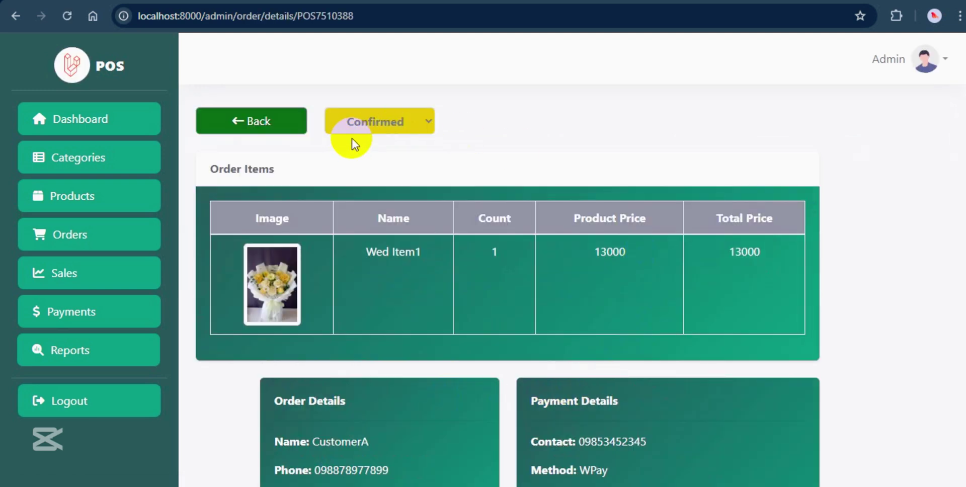
left_click(524, 257)
left_click(252, 122)
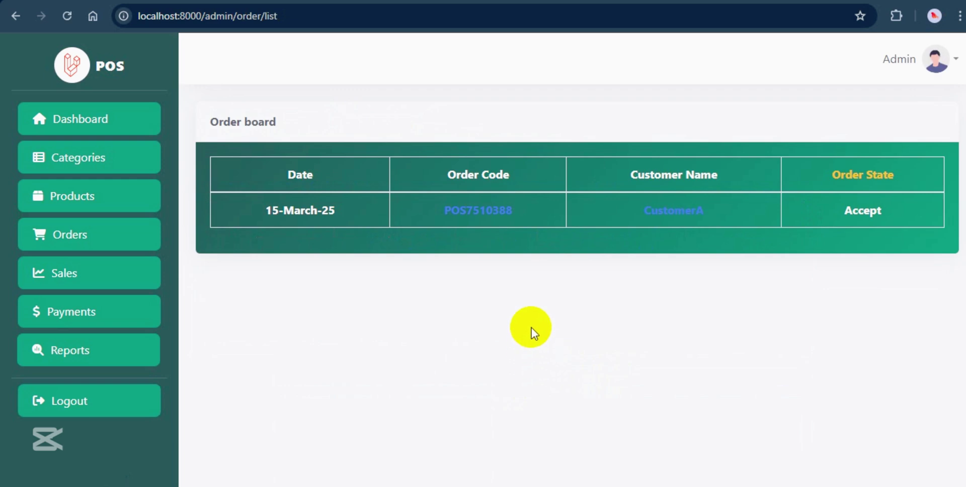
left_click(96, 402)
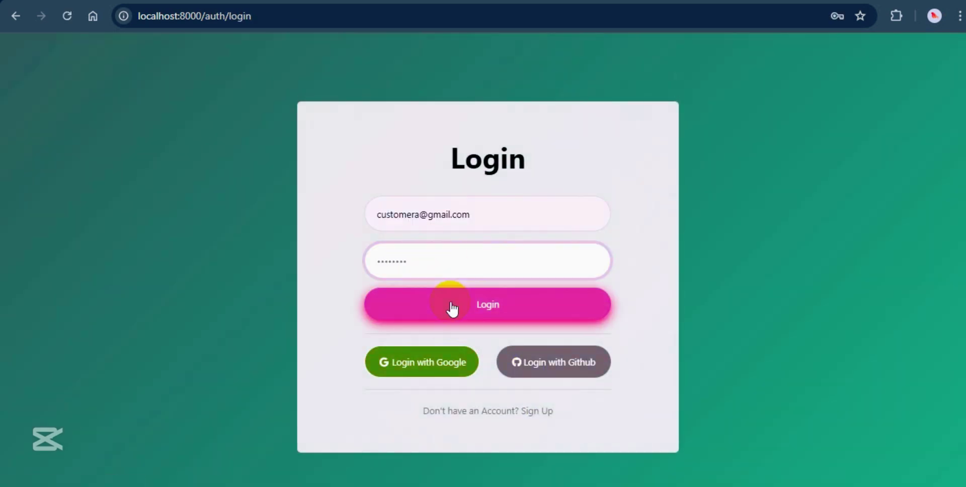
Log in as the customer, check order POS7510388 shows Success, and return to the shop.
left_click(451, 304)
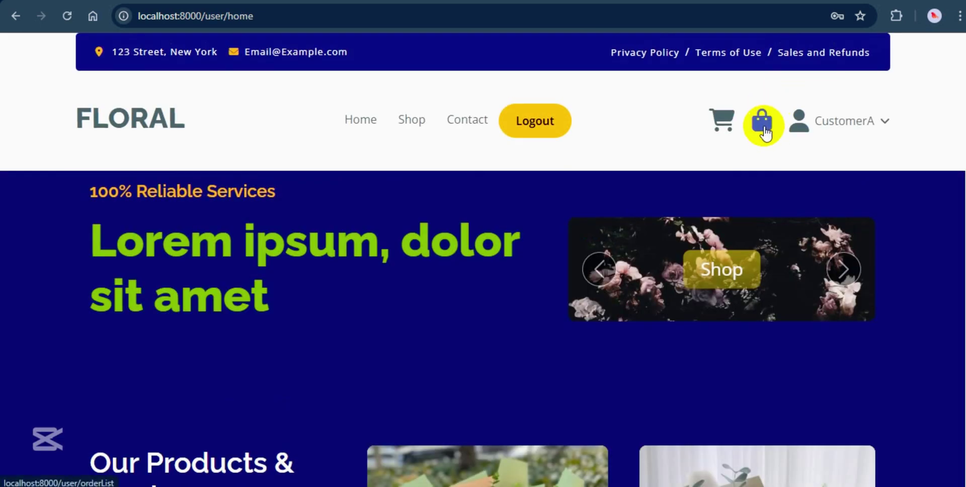
left_click(763, 128)
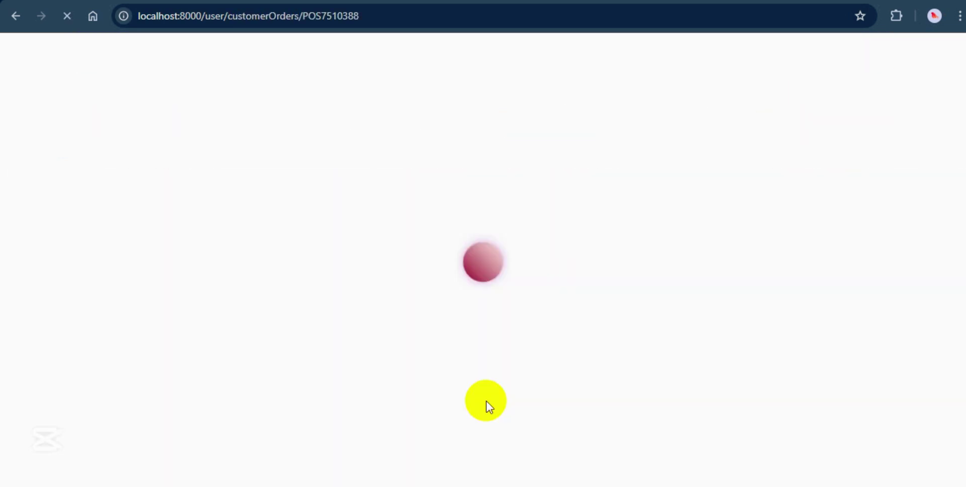
scroll(485, 400, "down", 3)
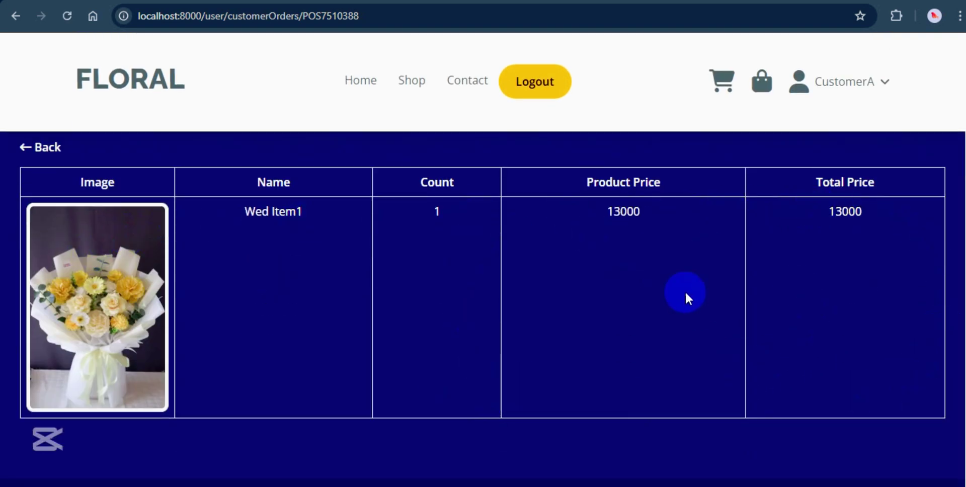
key("alt+Left")
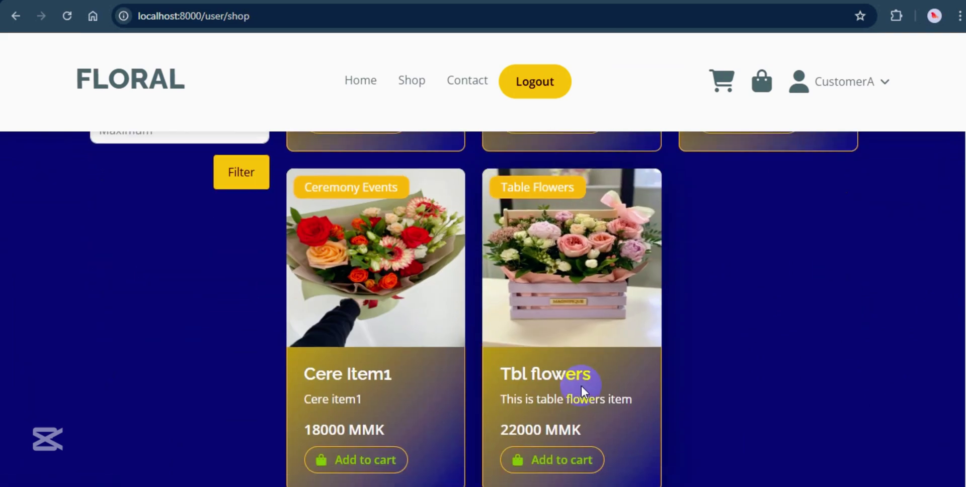
Open Tbl flowers, lower the quantity from 3 to 2, and rate it four stars.
left_click(581, 299)
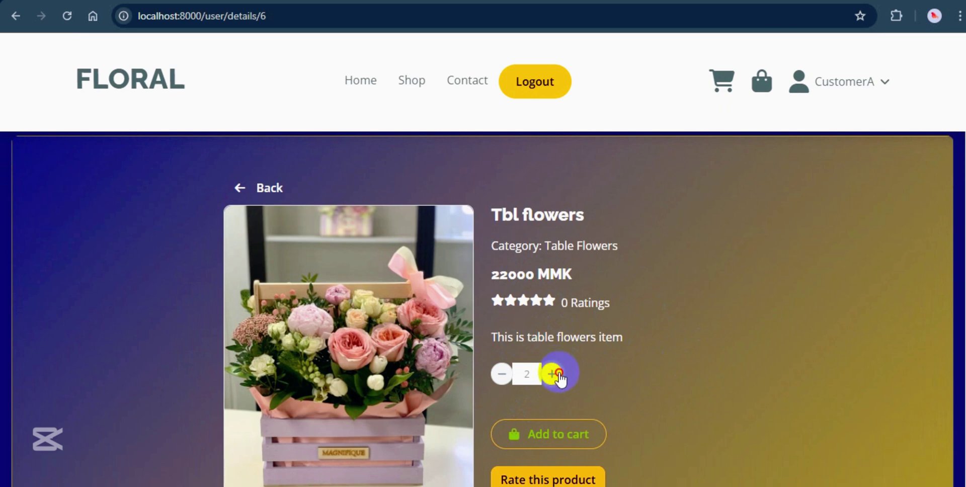
left_click(501, 375)
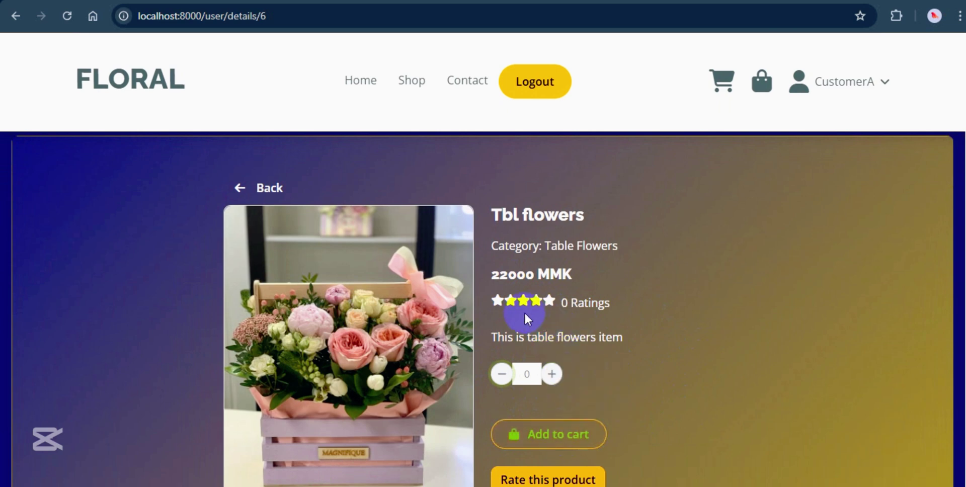
scroll(638, 412, "down", 1)
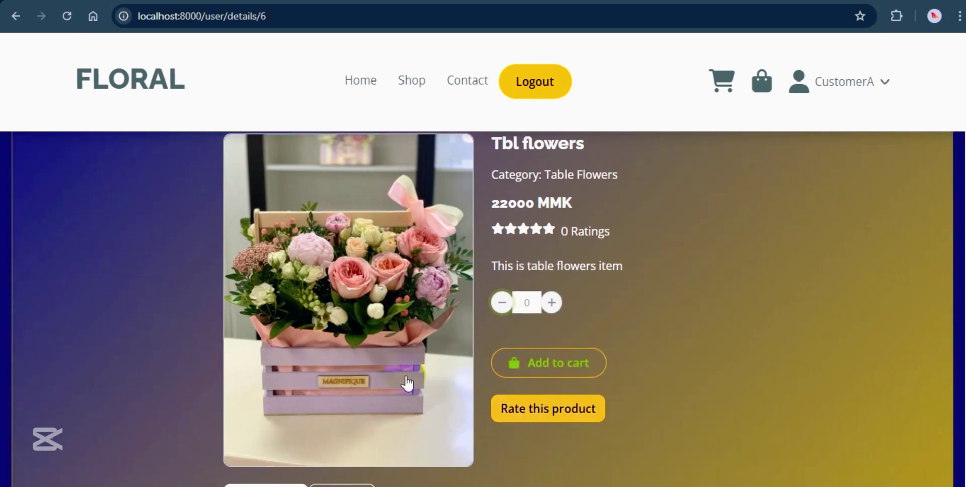
left_click(520, 413)
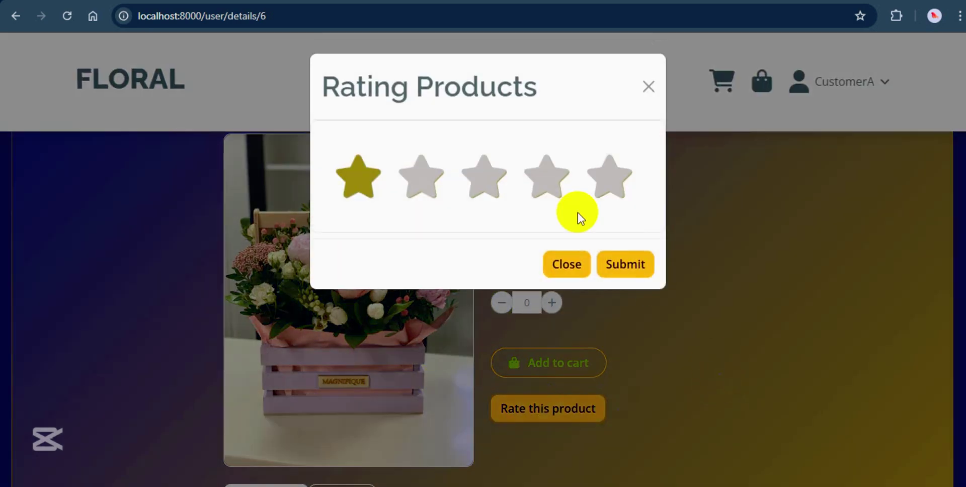
left_click(546, 180)
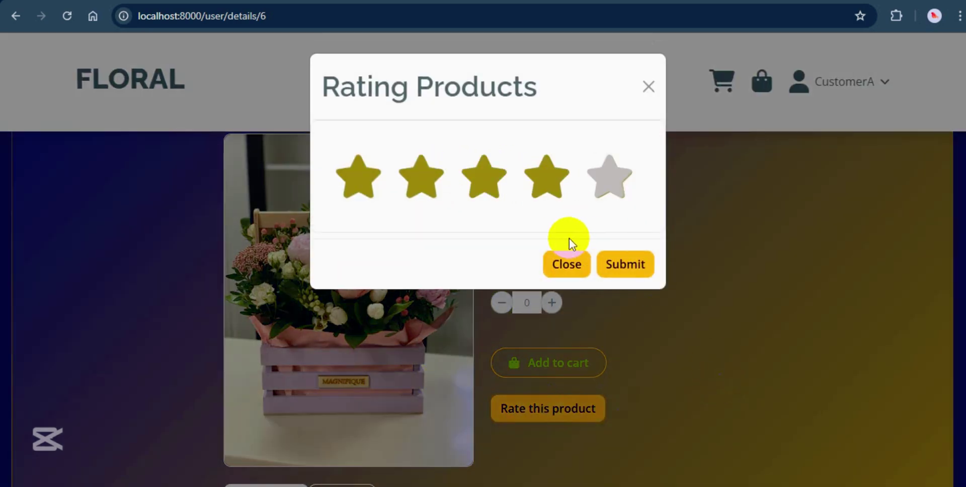
left_click(644, 269)
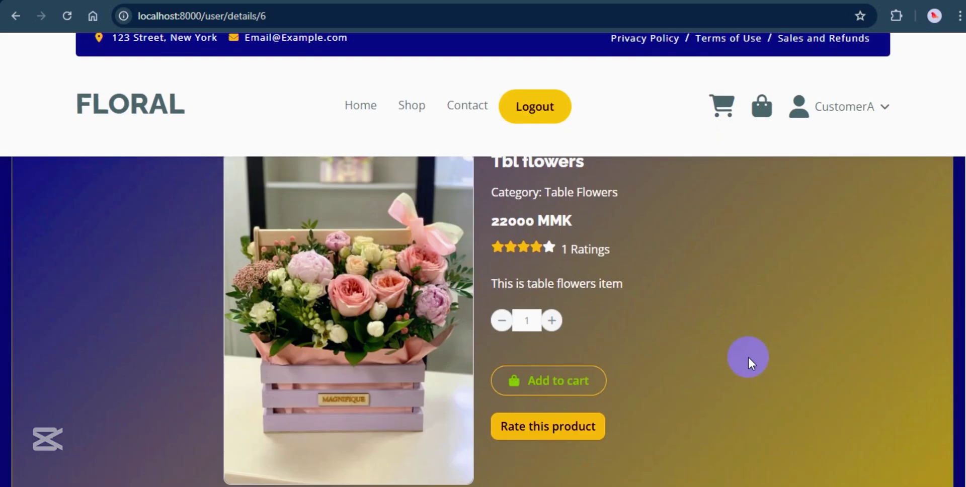
Look over the Tbl flowers review box and its Reviews tab.
scroll(749, 356, "down", 3)
scroll(749, 355, "down", 5)
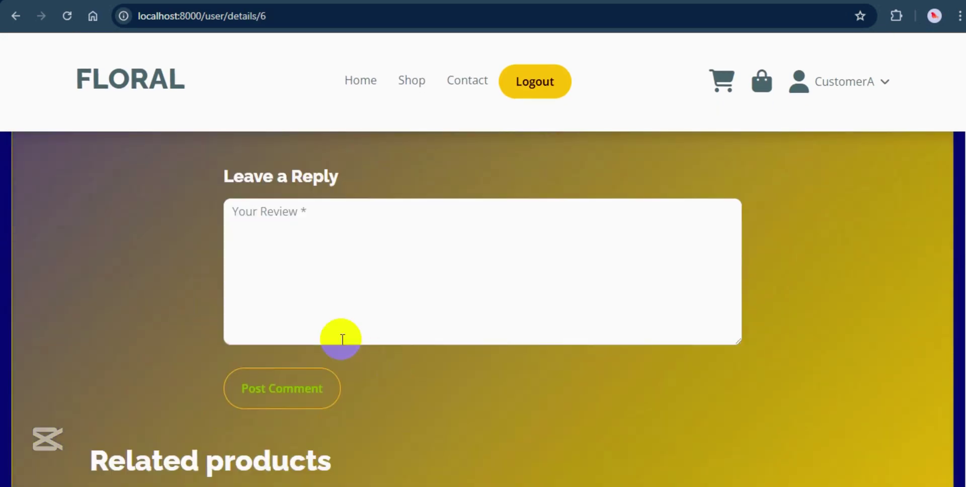
left_click(340, 245)
scroll(340, 245, "up", 3)
left_click(344, 217)
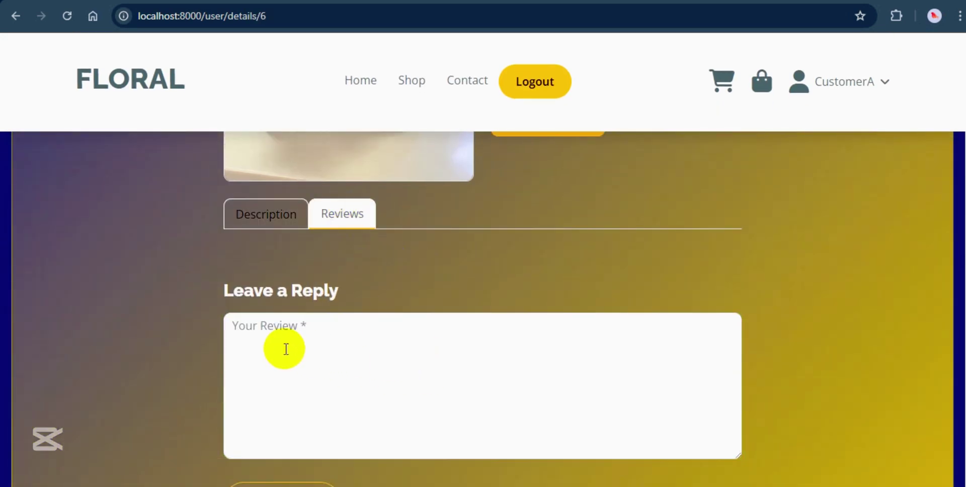
scroll(443, 344, "down", 3)
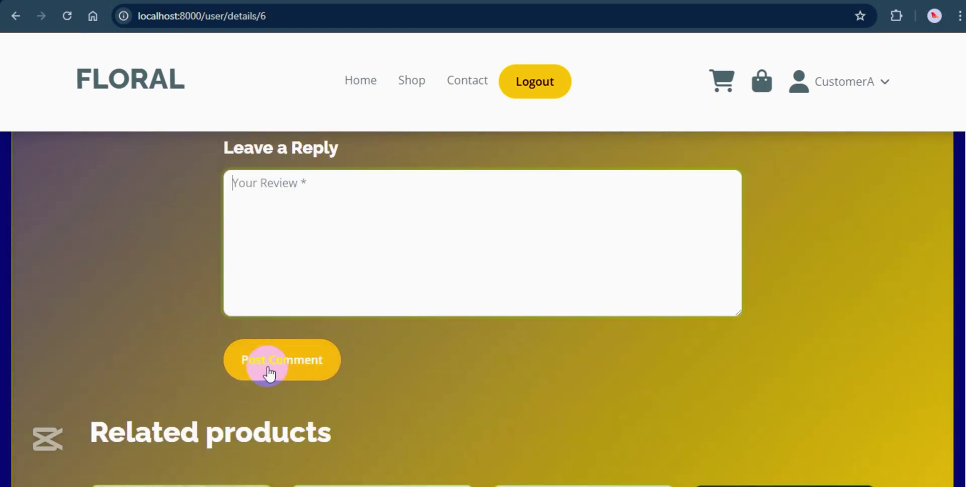
scroll(456, 349, "down", 4)
scroll(456, 352, "down", 2)
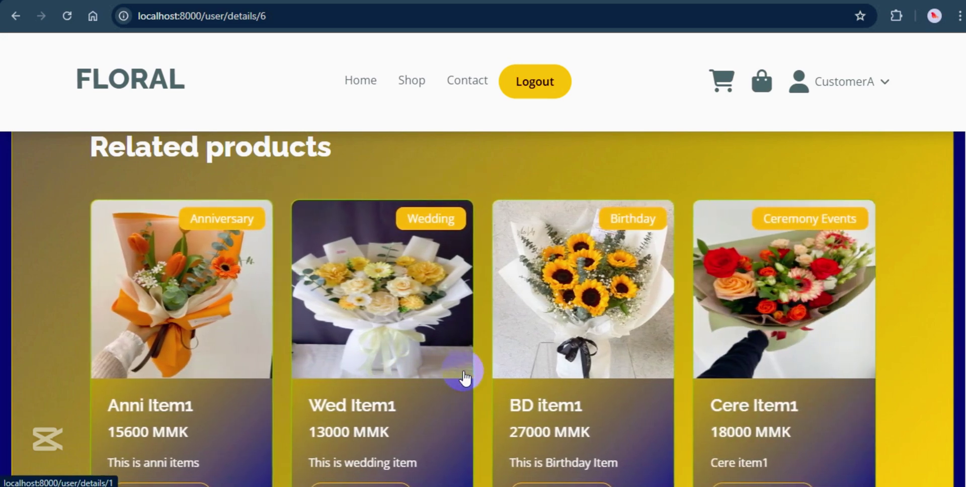
scroll(463, 375, "down", 1)
scroll(461, 375, "up", 3)
Go to the Contact Us page and select its Subject and Message fields.
left_click(462, 91)
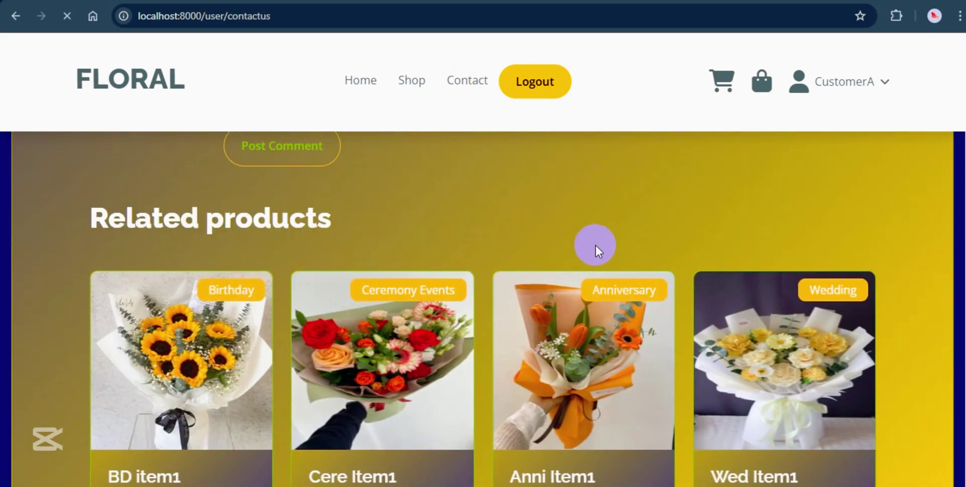
scroll(453, 319, "down", 3)
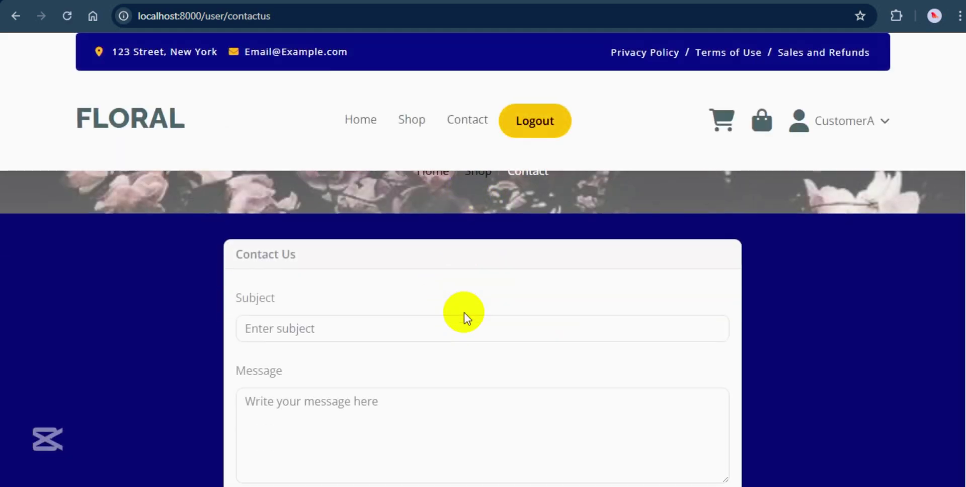
left_click(307, 229)
left_click(309, 303)
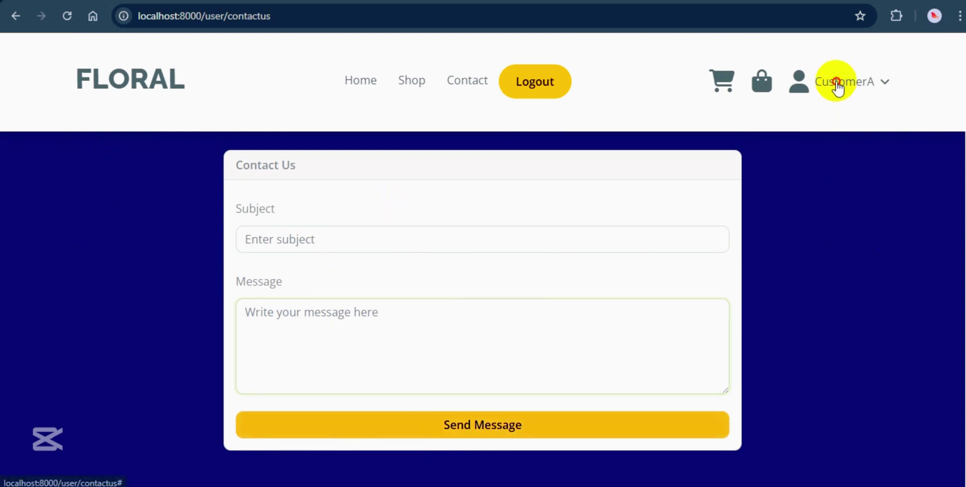
Replace the customer's profile photo with the picture of a woman gazing over hills and update the profile.
left_click(837, 85)
left_click(815, 117)
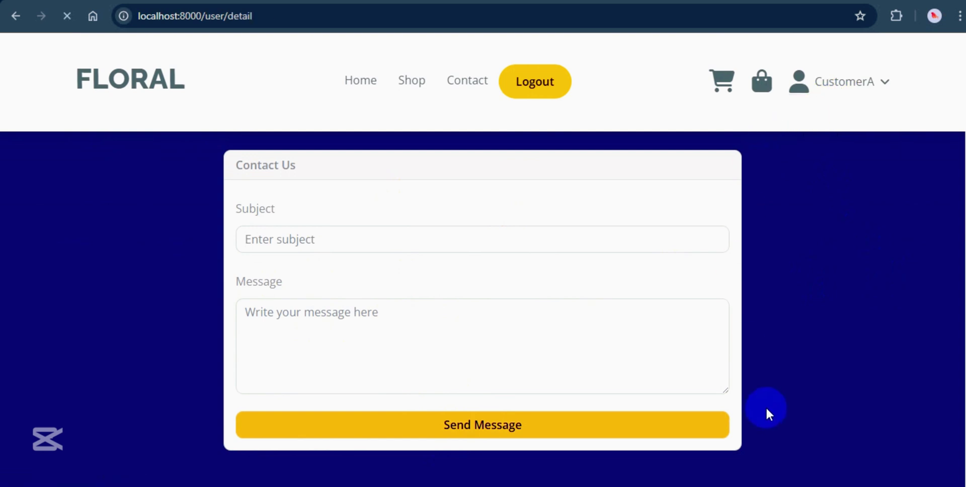
scroll(587, 371, "down", 3)
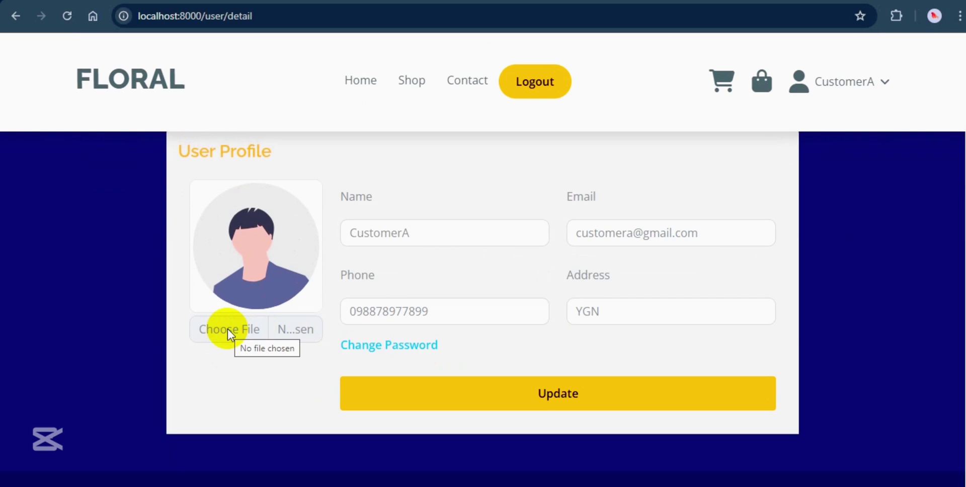
left_click(228, 328)
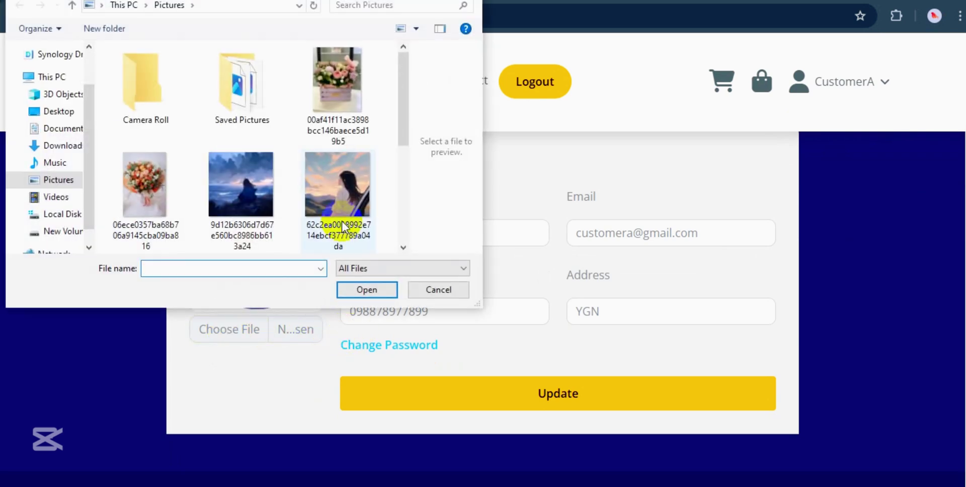
left_click(343, 191)
left_click(364, 290)
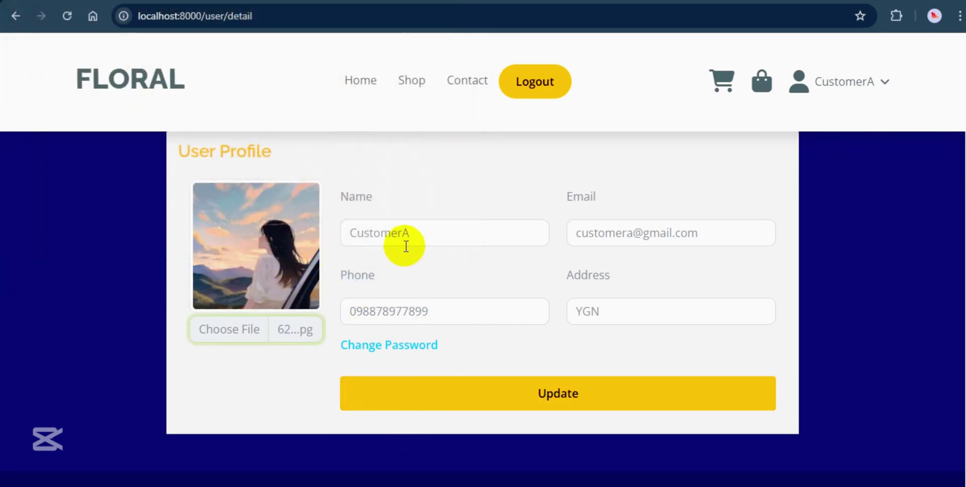
left_click(501, 394)
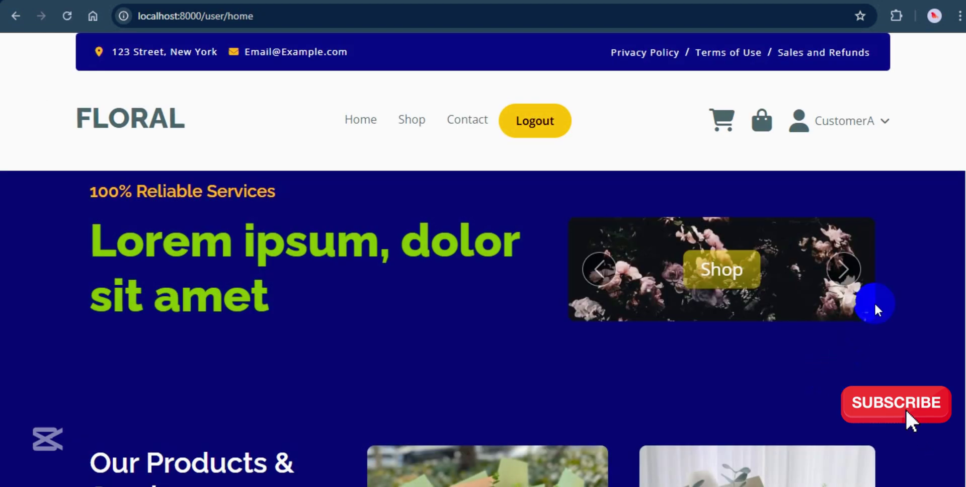
Check the new photo on the customer's Profile page, then bring up the Change Password form.
left_click(832, 122)
left_click(803, 152)
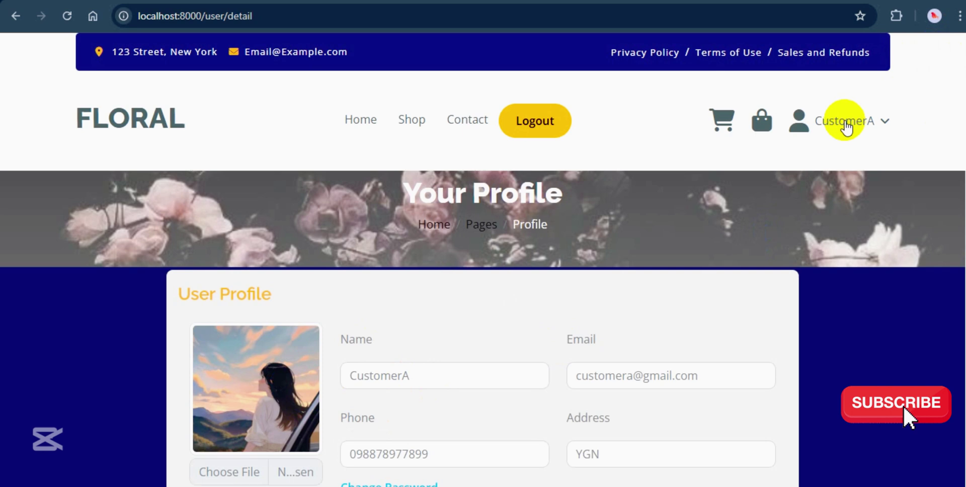
left_click(840, 121)
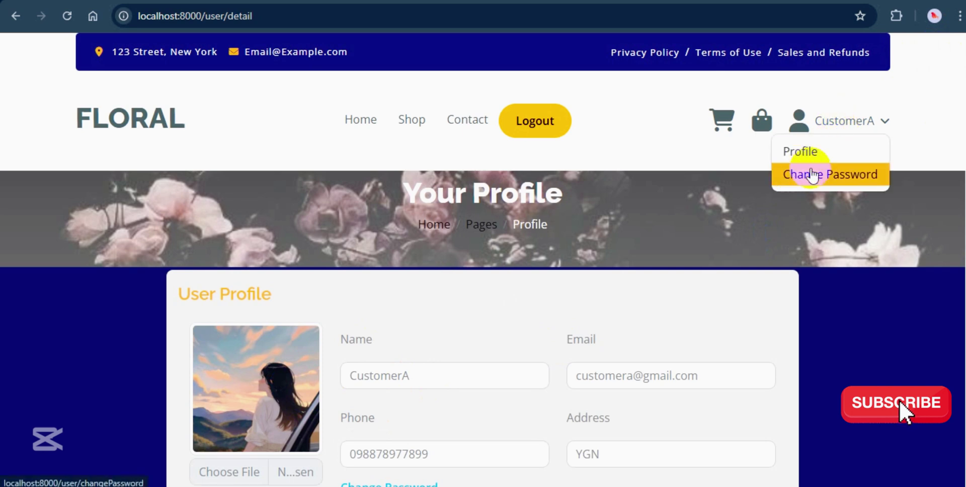
left_click(804, 174)
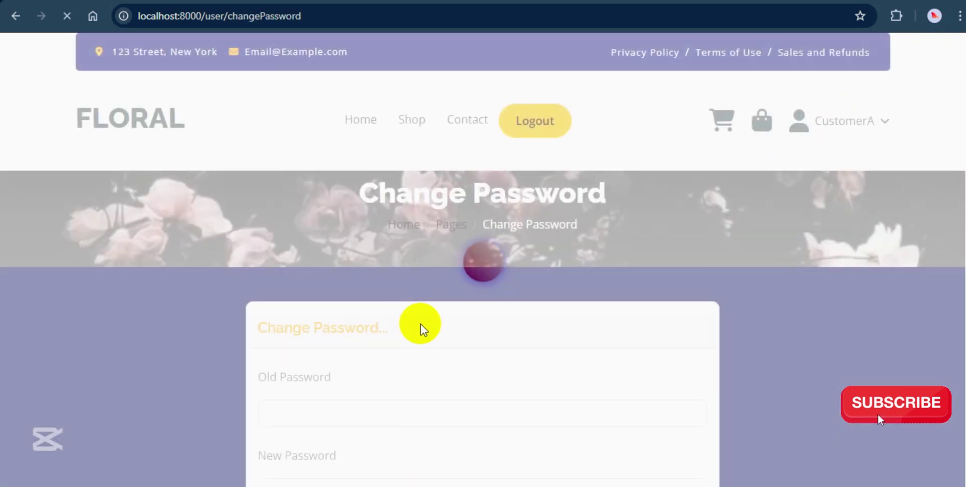
scroll(420, 324, "down", 3)
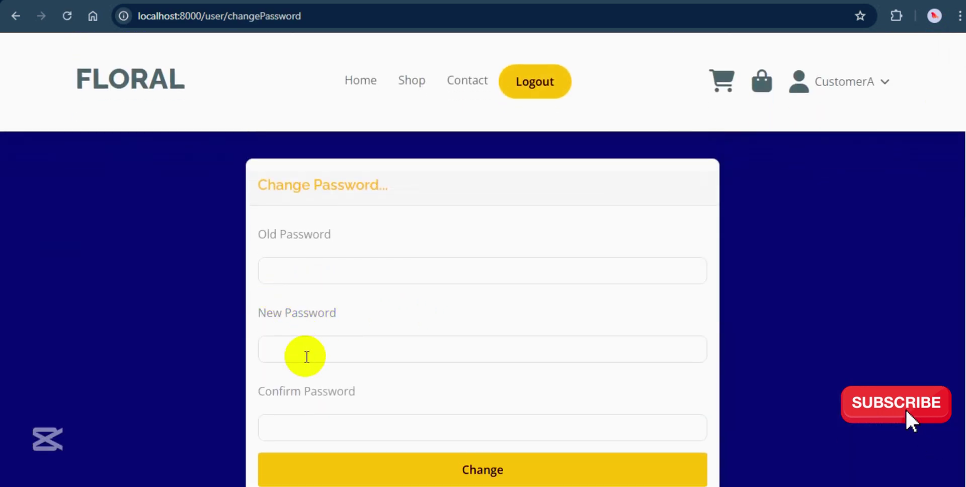